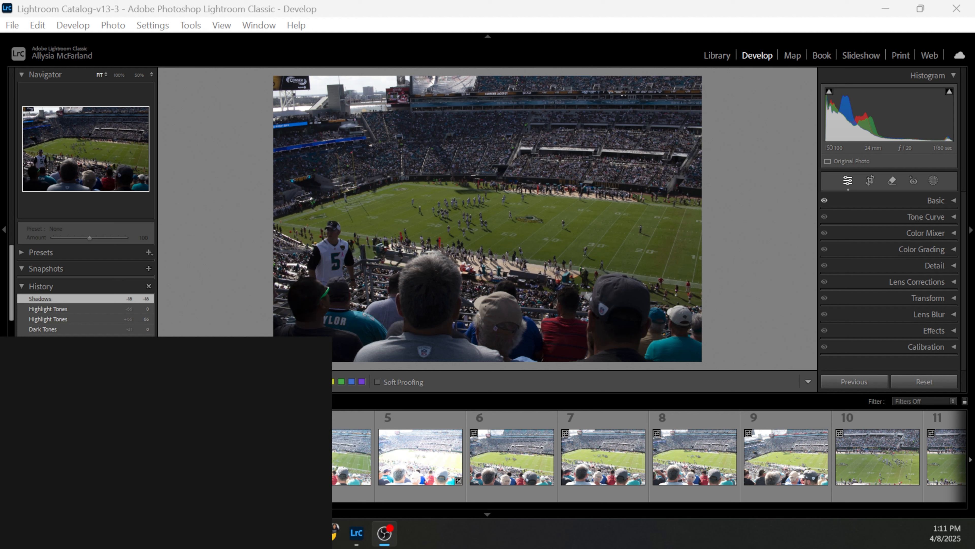
Select photo 67 (IMG_5365.CR2), the brighter shot of the four men in leopard-print suits, from the filmstrip
{"action": "scroll", "coordinate": [503, 467], "scroll_direction": "down", "scroll_amount": 10}
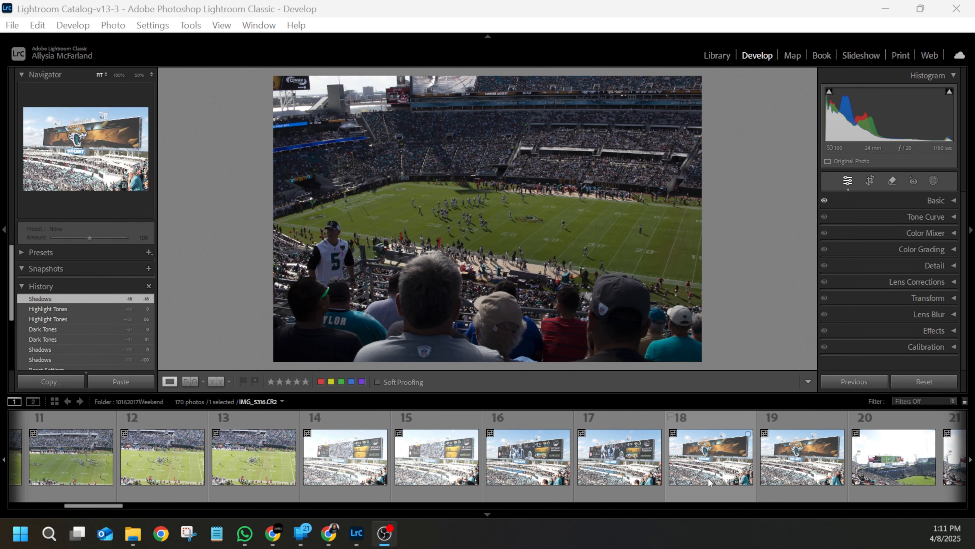
{"action": "scroll", "coordinate": [708, 478], "scroll_direction": "down", "scroll_amount": 10}
{"action": "scroll", "coordinate": [705, 481], "scroll_direction": "down", "scroll_amount": 10}
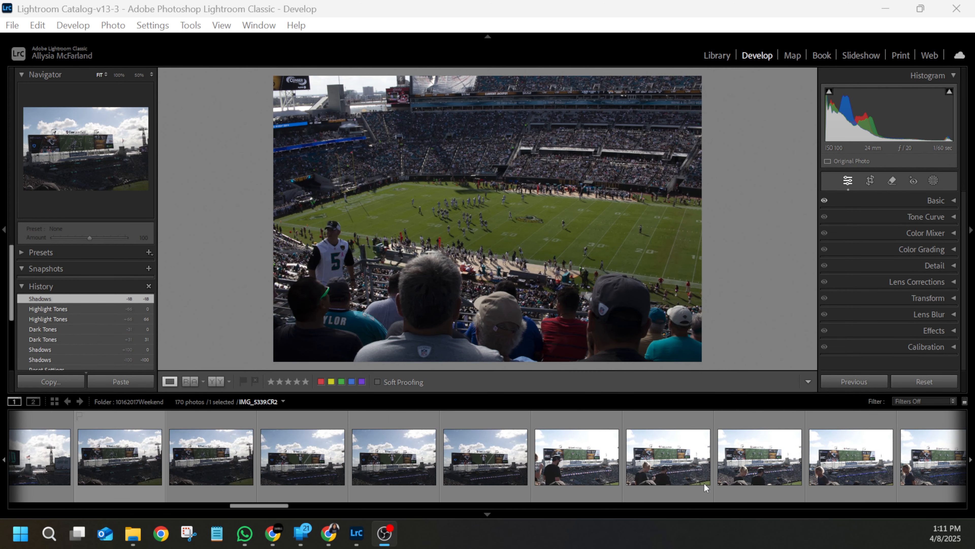
{"action": "scroll", "coordinate": [697, 485], "scroll_direction": "down", "scroll_amount": 6}
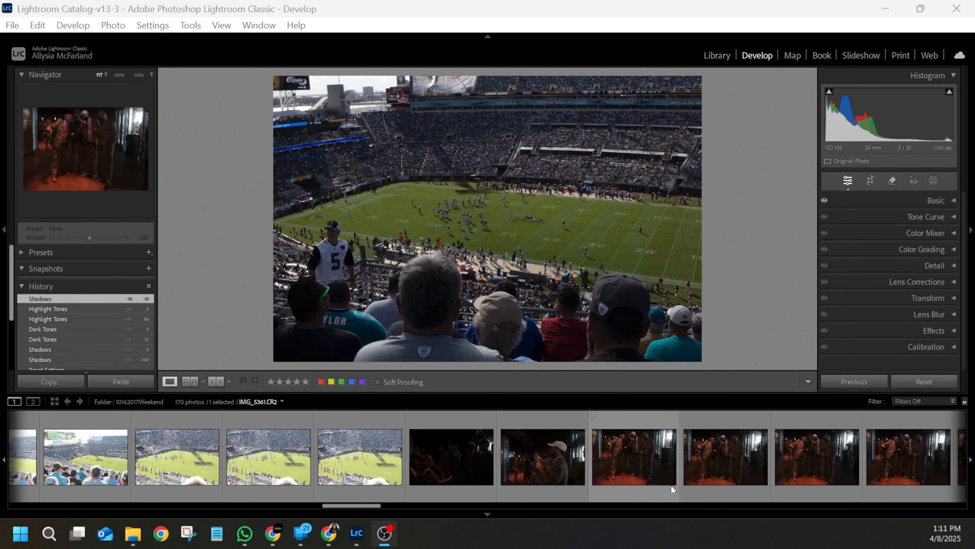
{"action": "scroll", "coordinate": [653, 477], "scroll_direction": "down", "scroll_amount": 3}
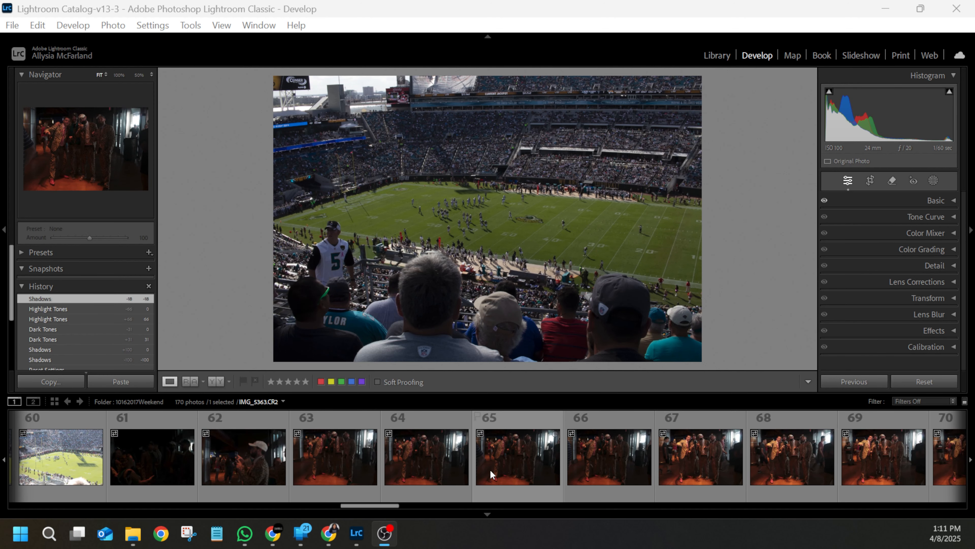
{"action": "left_click", "coordinate": [685, 460]}
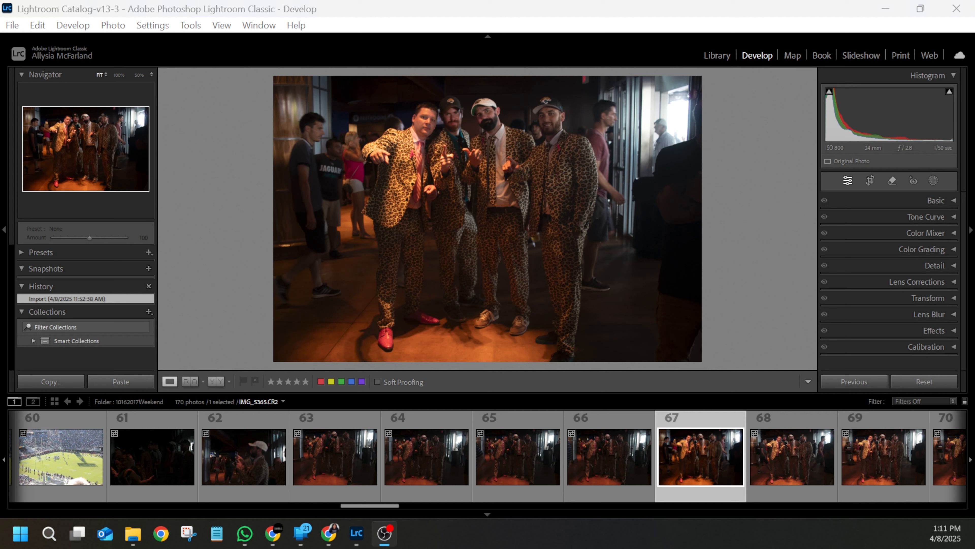
Open the Tone Curve settings and examine the curve with its Highlights, Lights, Darks and Shadows regions
{"action": "left_click", "coordinate": [952, 218]}
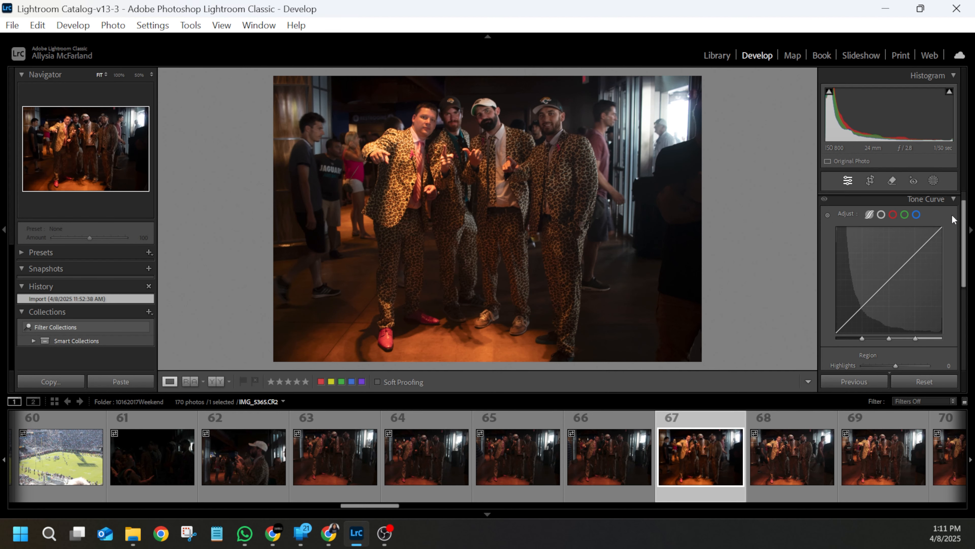
{"action": "left_click", "coordinate": [951, 200]}
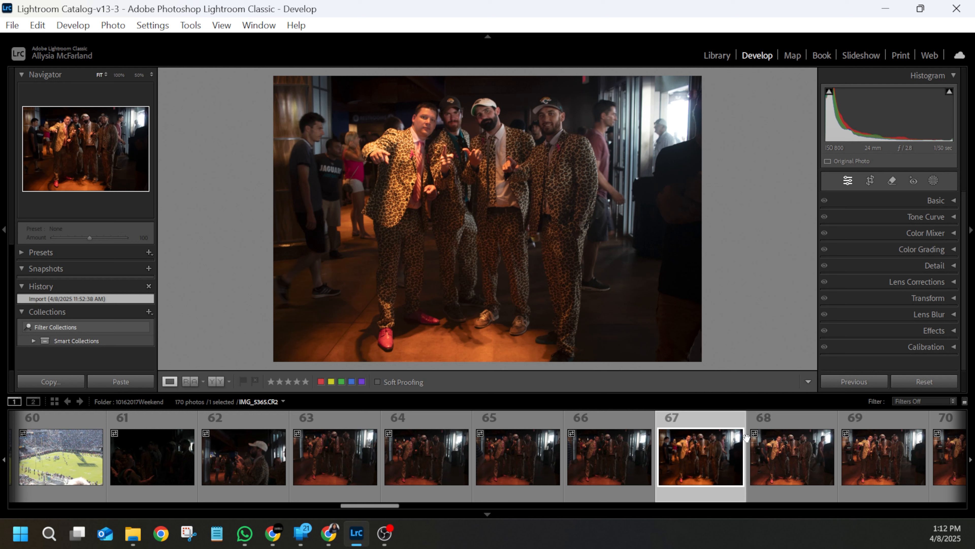
{"action": "left_click", "coordinate": [954, 217]}
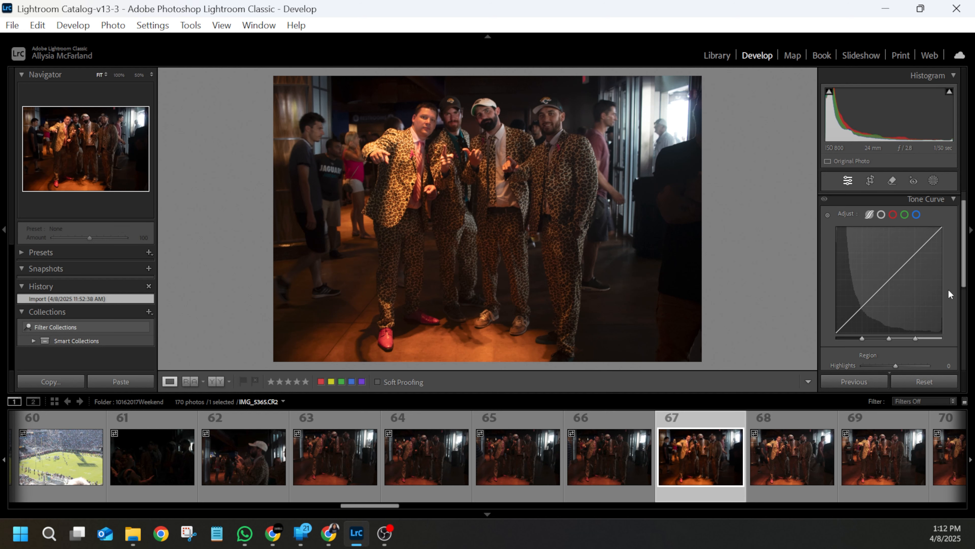
{"action": "scroll", "coordinate": [948, 289], "scroll_direction": "down", "scroll_amount": 2}
{"action": "scroll", "coordinate": [945, 296], "scroll_direction": "down", "scroll_amount": 2}
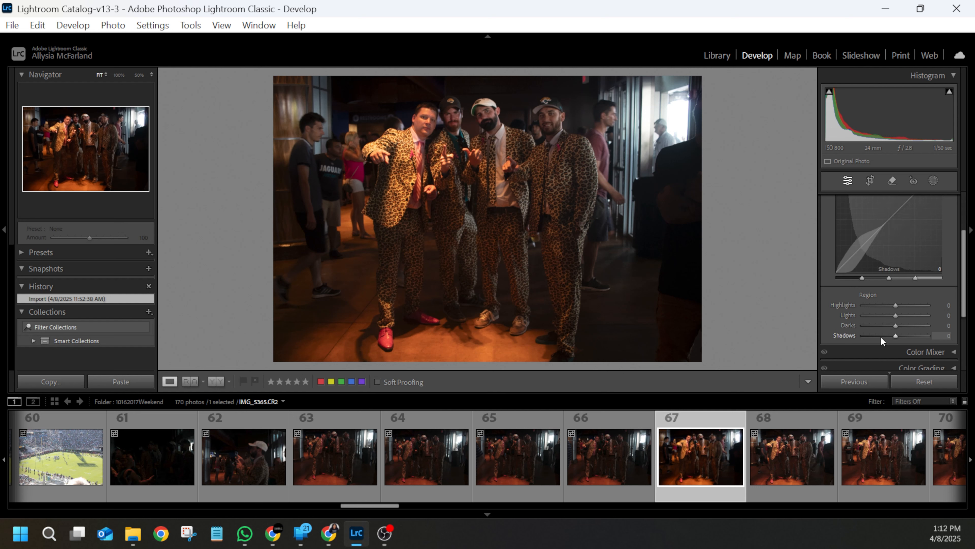
{"action": "scroll", "coordinate": [837, 324], "scroll_direction": "up", "scroll_amount": 1}
{"action": "scroll", "coordinate": [835, 320], "scroll_direction": "up", "scroll_amount": 2}
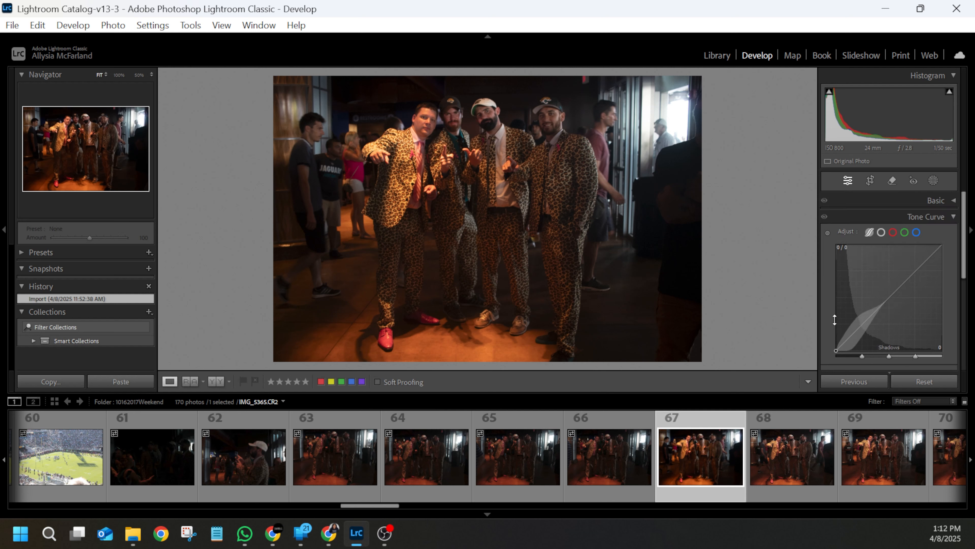
Apply the Auto tone settings to the leopard-suit photo and set its Exposure to +1.32
{"action": "left_click", "coordinate": [951, 200]}
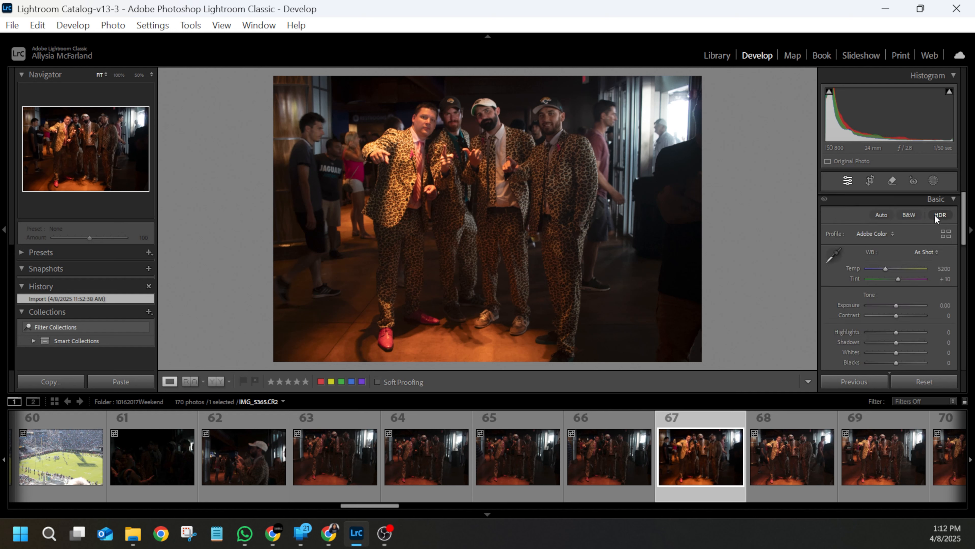
{"action": "left_click", "coordinate": [882, 217]}
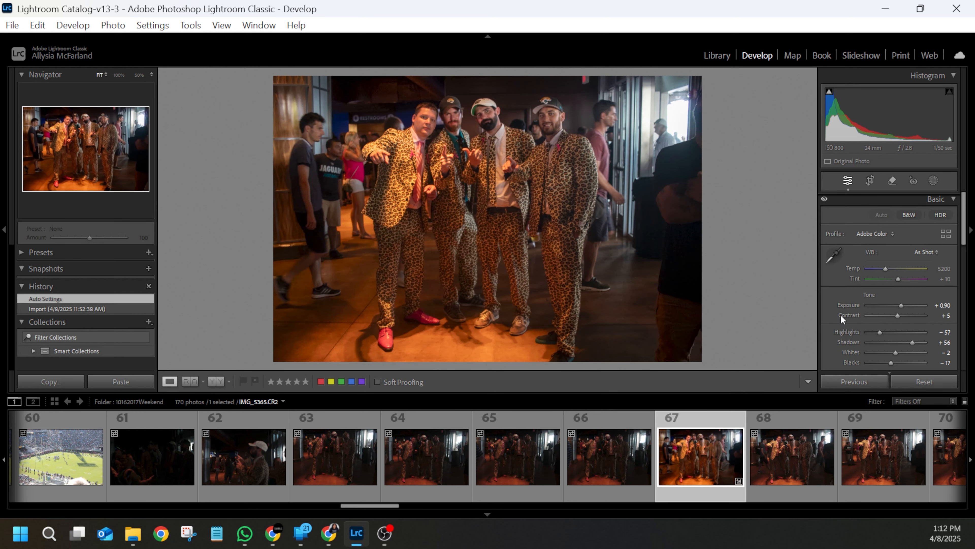
{"action": "left_click_drag", "start_coordinate": [900, 305], "coordinate": [904, 304]}
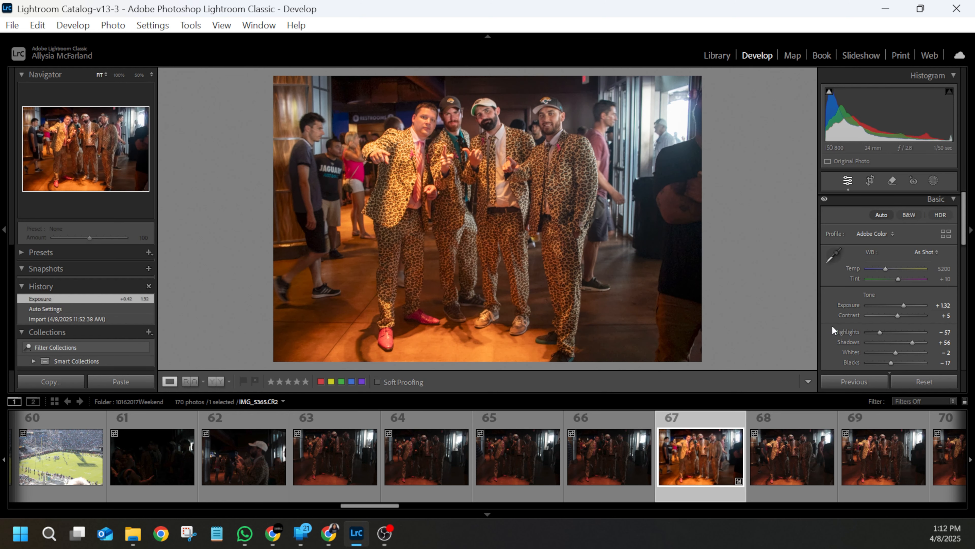
Set the tone curve's Highlights to -100, Lights to -30, Darks to -19 and Shadows to +27
{"action": "scroll", "coordinate": [829, 328], "scroll_direction": "down", "scroll_amount": 1}
{"action": "scroll", "coordinate": [826, 331], "scroll_direction": "down", "scroll_amount": 5}
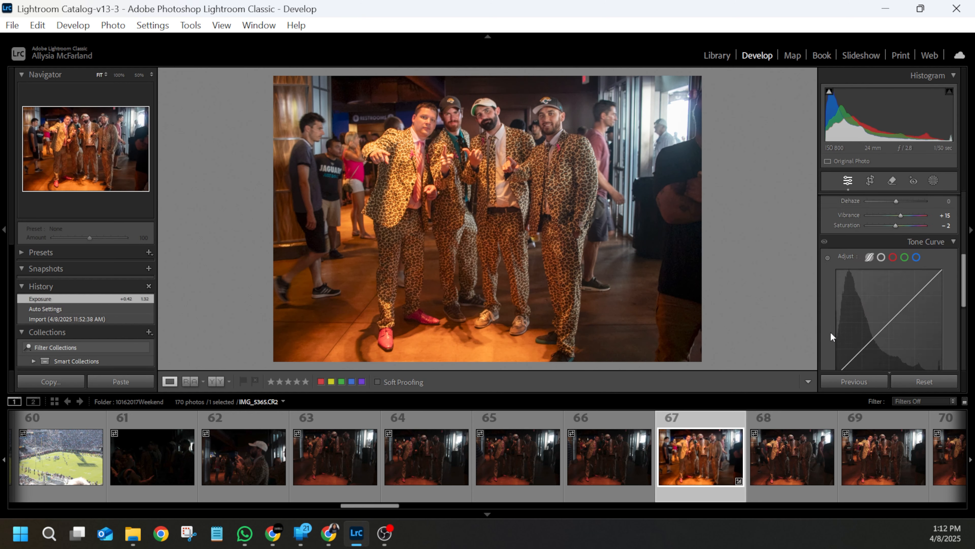
{"action": "scroll", "coordinate": [824, 337], "scroll_direction": "down", "scroll_amount": 2}
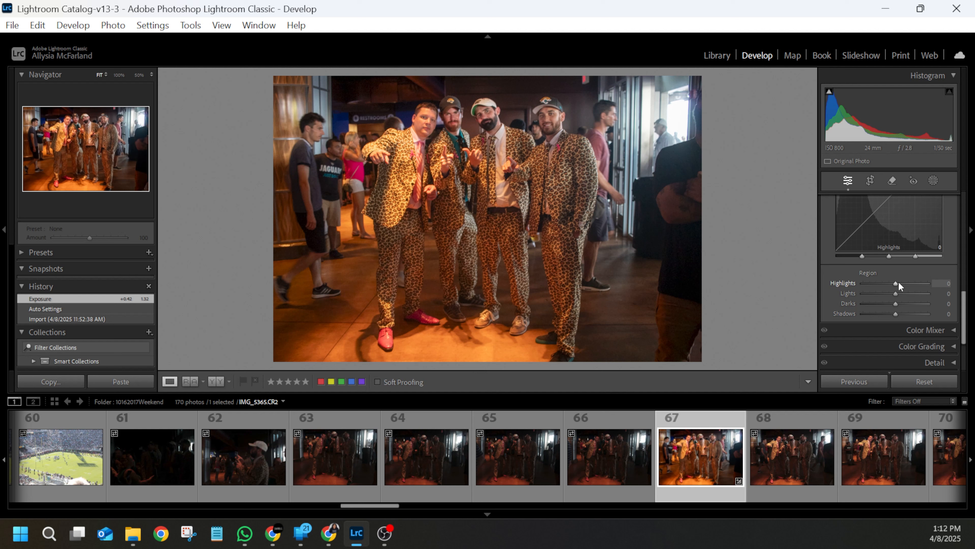
{"action": "mouse_move", "coordinate": [895, 283]}
{"action": "left_mouse_down"}
{"action": "mouse_move", "coordinate": [856, 283]}
{"action": "mouse_move", "coordinate": [912, 295]}
{"action": "mouse_move", "coordinate": [885, 294]}
{"action": "left_mouse_up"}
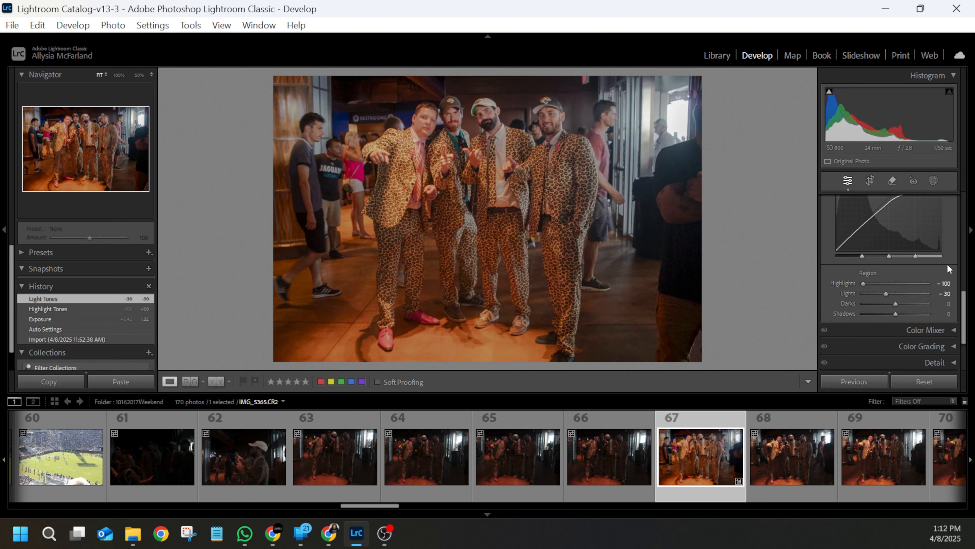
{"action": "scroll", "coordinate": [947, 264], "scroll_direction": "up", "scroll_amount": 2}
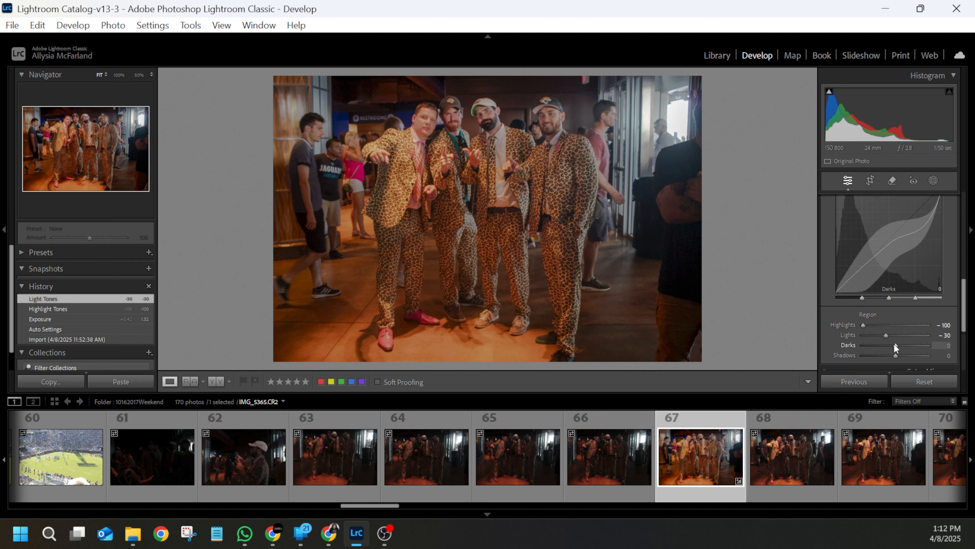
{"action": "mouse_move", "coordinate": [894, 345]}
{"action": "left_mouse_down"}
{"action": "mouse_move", "coordinate": [884, 344]}
{"action": "mouse_move", "coordinate": [904, 356]}
{"action": "left_mouse_up"}
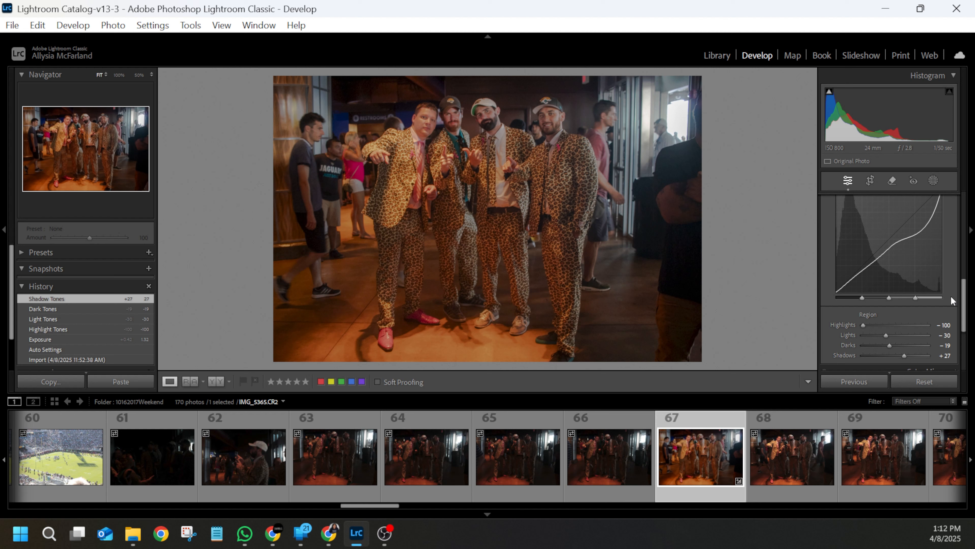
Reshape the tone curve directly on its graph to Highlights -5, Darks -26 and Shadows +30
{"action": "scroll", "coordinate": [949, 297], "scroll_direction": "up", "scroll_amount": 1}
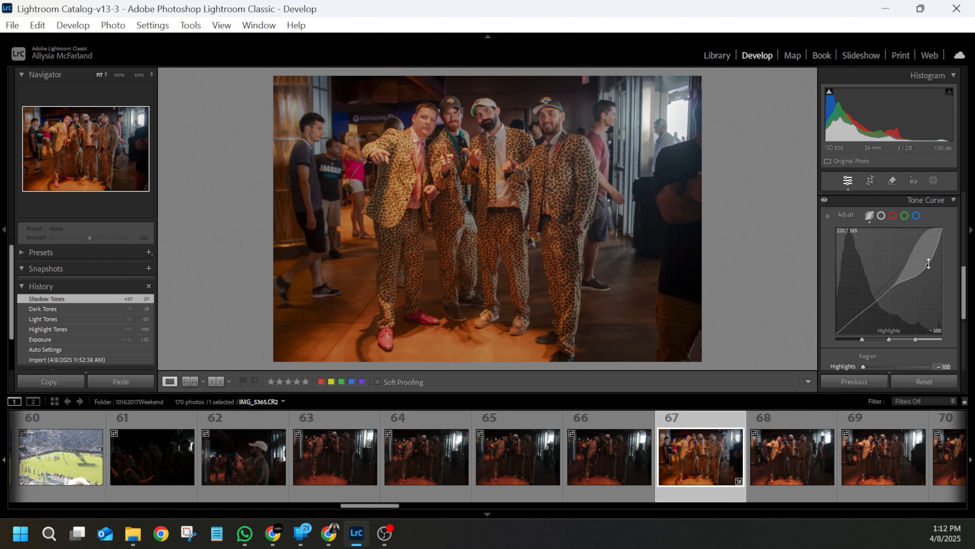
{"action": "left_click_drag", "start_coordinate": [923, 272], "coordinate": [922, 254]}
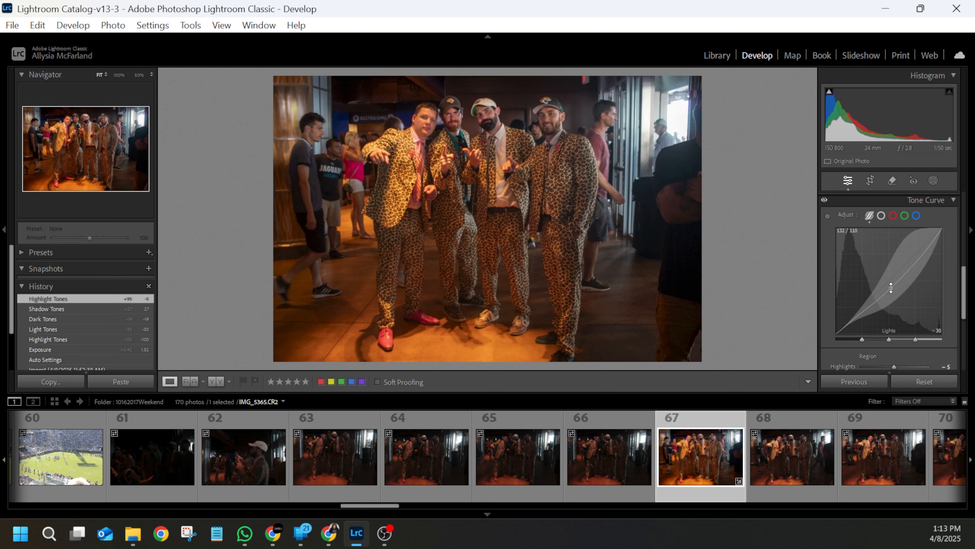
{"action": "left_click_drag", "start_coordinate": [890, 289], "coordinate": [888, 291]}
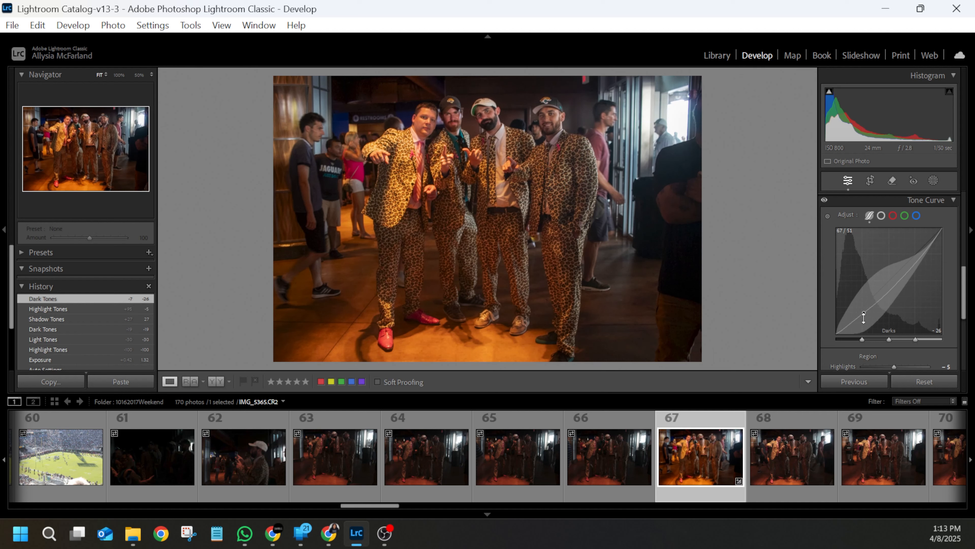
{"action": "left_click_drag", "start_coordinate": [859, 320], "coordinate": [859, 319]}
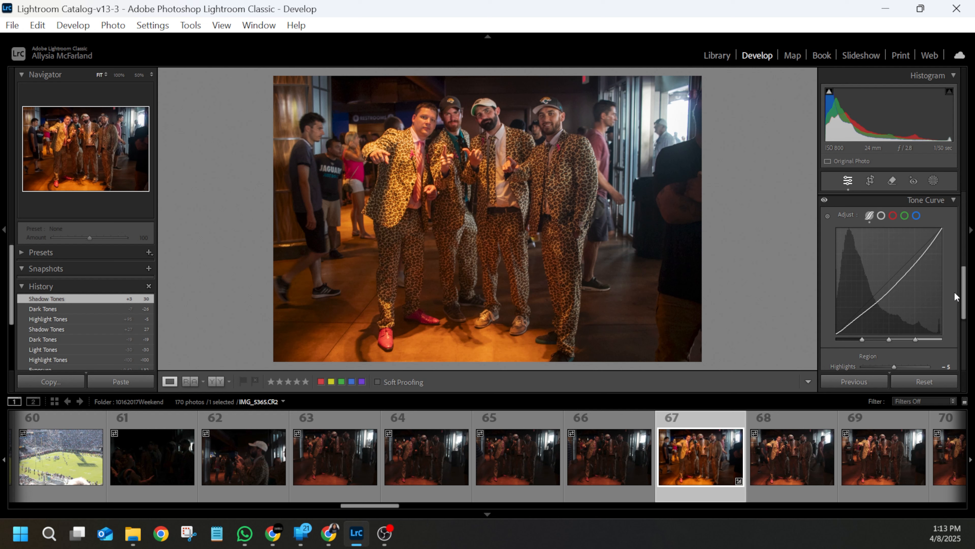
Open the Color Mixer settings and keep the adjustment mode on HSL
{"action": "scroll", "coordinate": [960, 293], "scroll_direction": "down", "scroll_amount": 3}
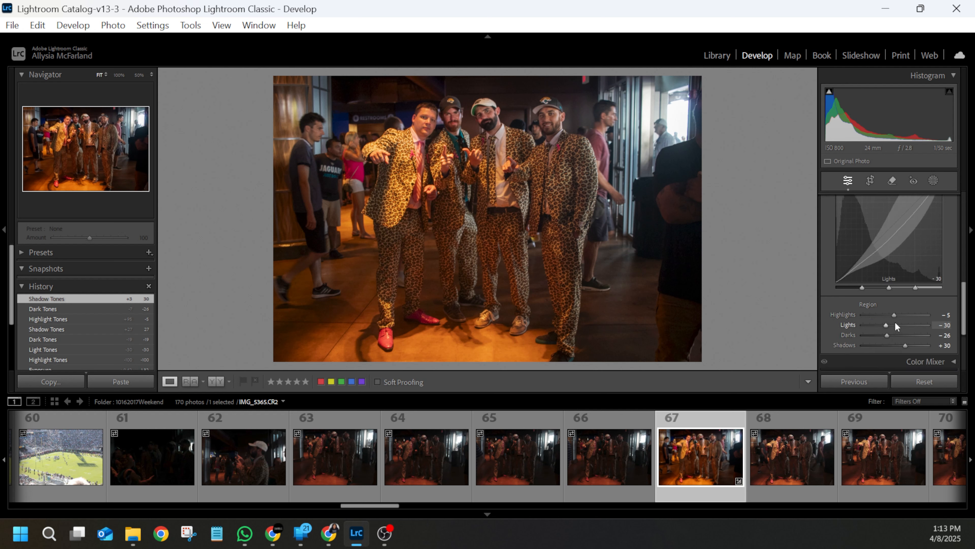
{"action": "mouse_move", "coordinate": [963, 300]}
{"action": "left_mouse_down"}
{"action": "mouse_move", "coordinate": [963, 310]}
{"action": "mouse_move", "coordinate": [965, 275]}
{"action": "mouse_move", "coordinate": [966, 291]}
{"action": "left_mouse_up"}
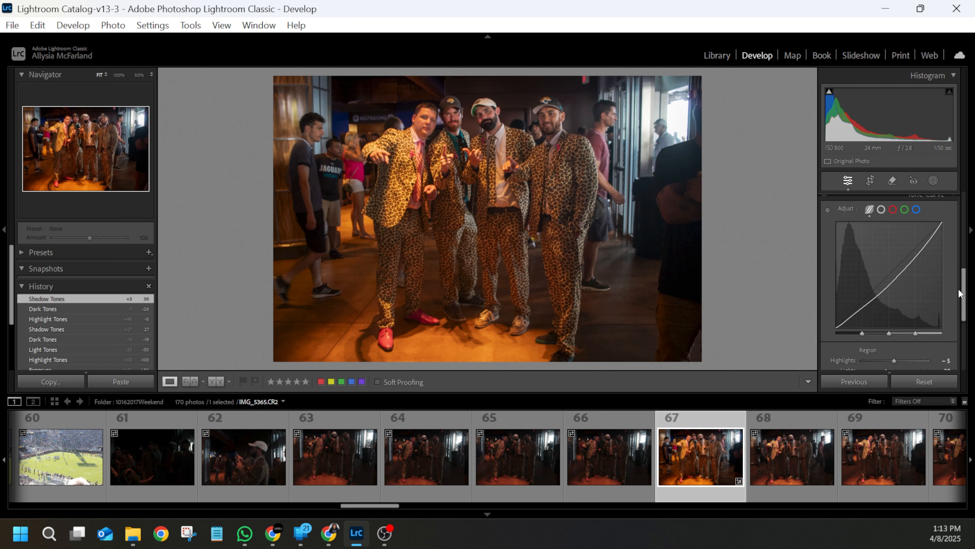
{"action": "scroll", "coordinate": [954, 295], "scroll_direction": "down", "scroll_amount": 4}
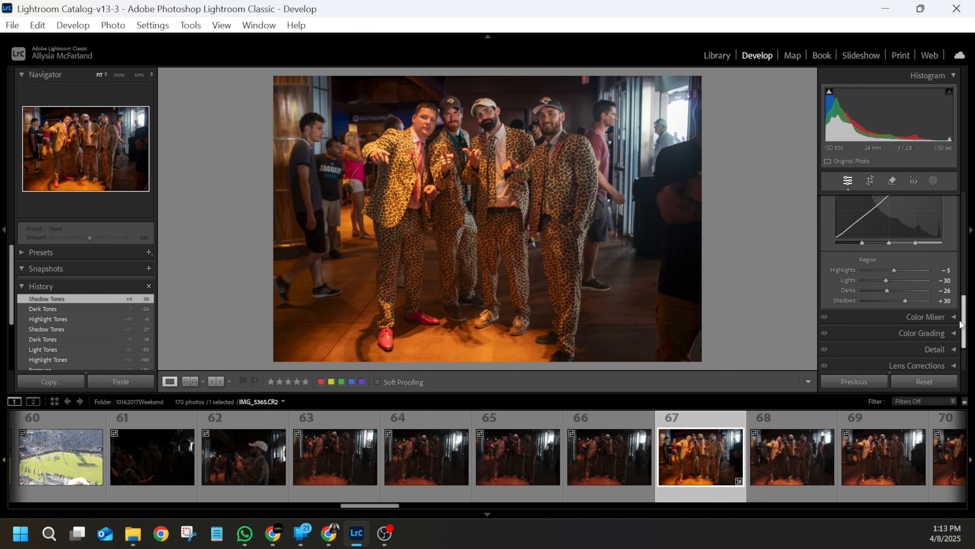
{"action": "left_click", "coordinate": [952, 311]}
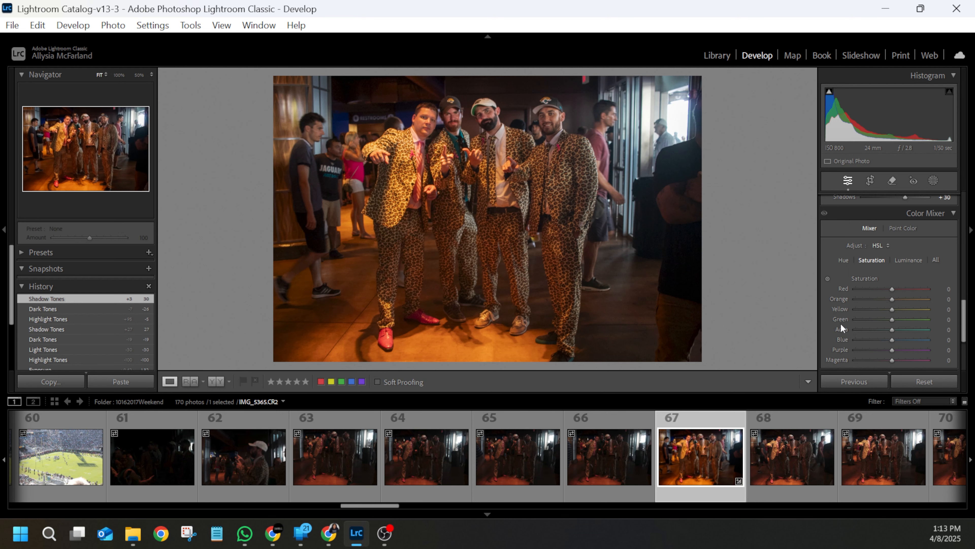
{"action": "left_click", "coordinate": [888, 246]}
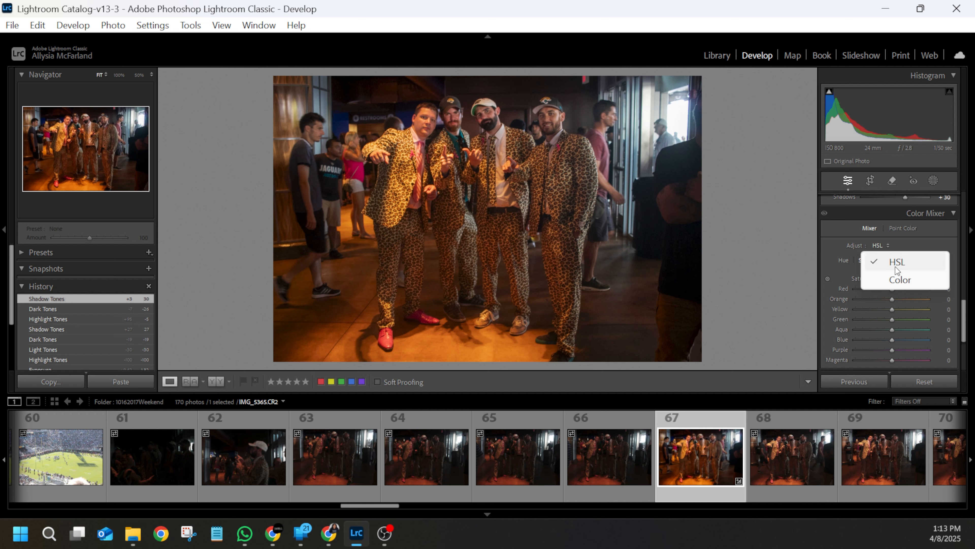
{"action": "left_click", "coordinate": [898, 262]}
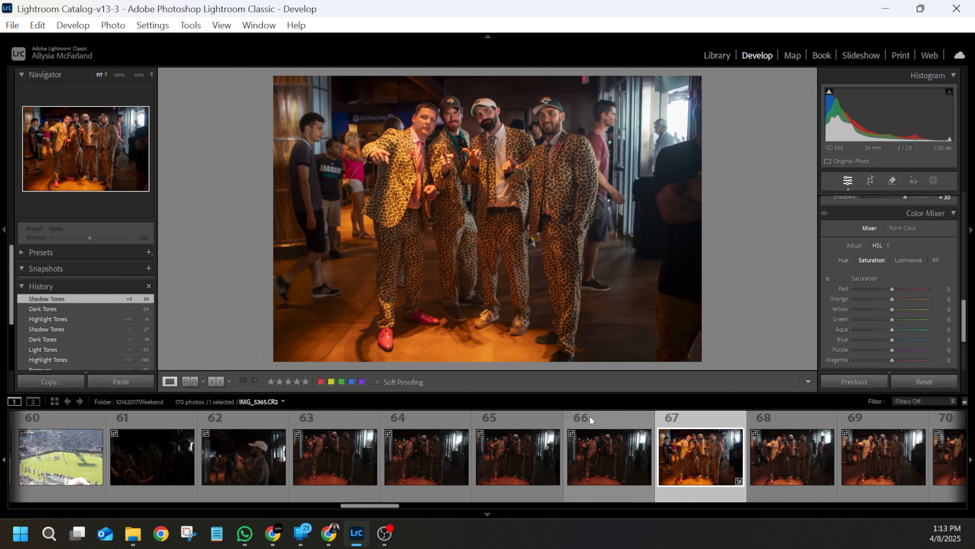
Select football field photo 58 (IMG_5356.CR2), apply the Auto tone settings and set its Exposure to -0.97
{"action": "scroll", "coordinate": [181, 464], "scroll_direction": "up", "scroll_amount": 5}
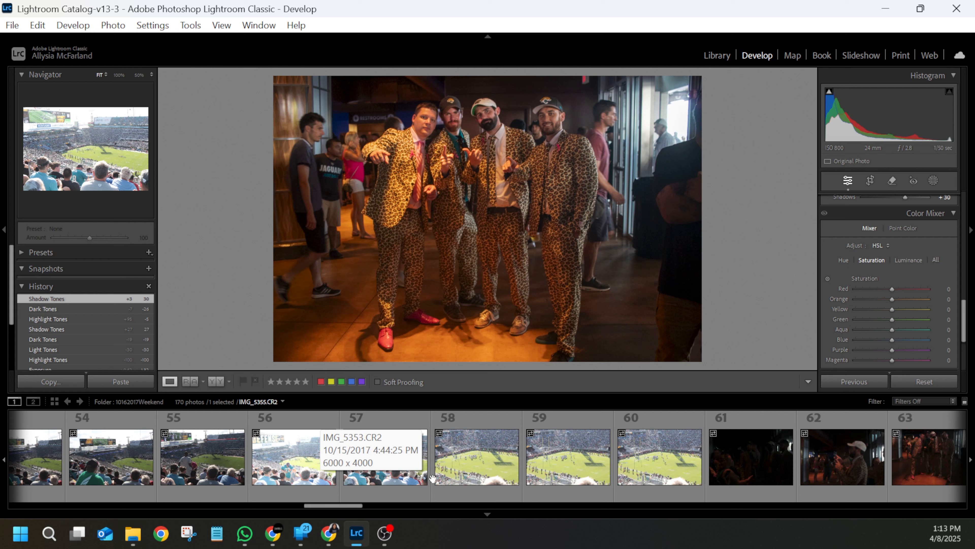
{"action": "left_click", "coordinate": [489, 469]}
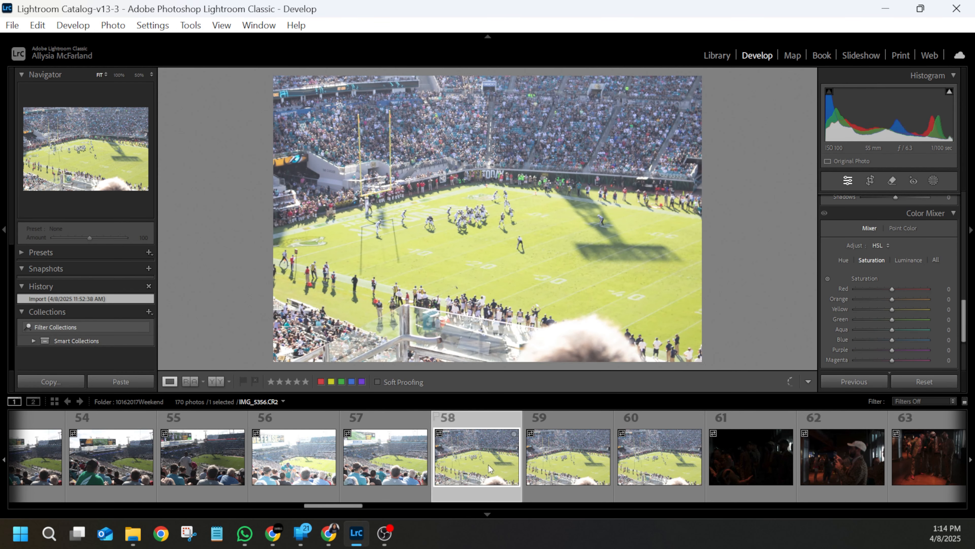
{"action": "scroll", "coordinate": [852, 306], "scroll_direction": "up", "scroll_amount": 5}
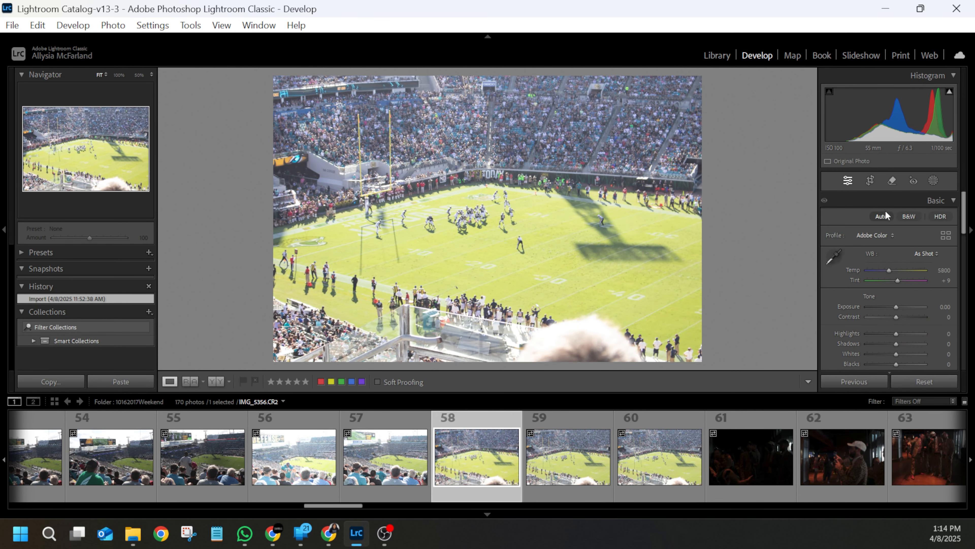
{"action": "left_click", "coordinate": [880, 214]}
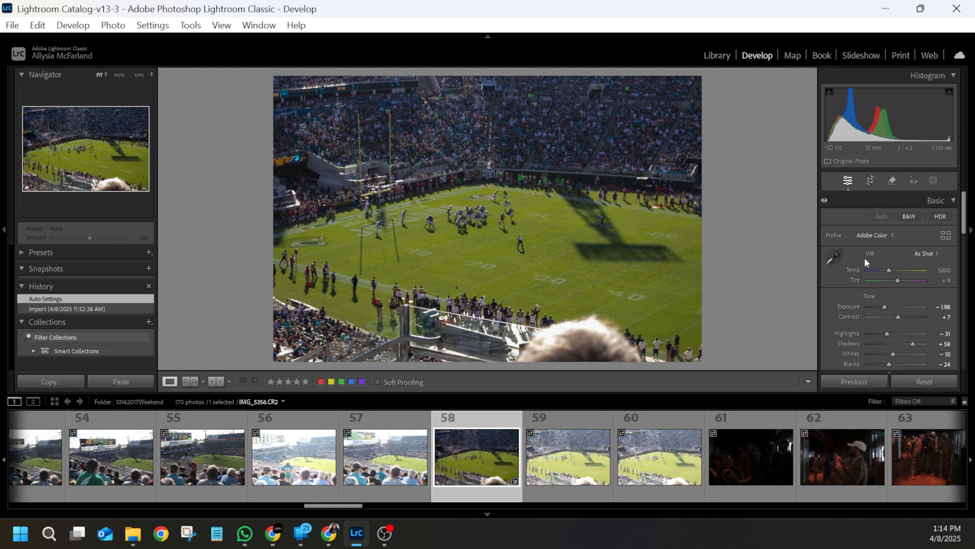
{"action": "left_click_drag", "start_coordinate": [882, 307], "coordinate": [890, 308]}
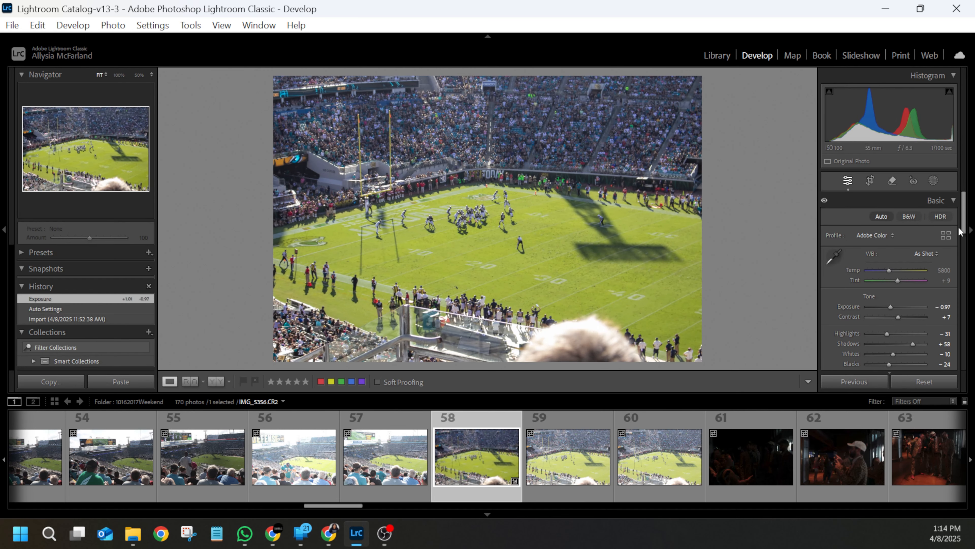
Bring up the Color Mixer settings and select group photo 67 (IMG_5365.CR2), with the men's faces enlarged at 50%
{"action": "left_click_drag", "start_coordinate": [963, 228], "coordinate": [973, 337]}
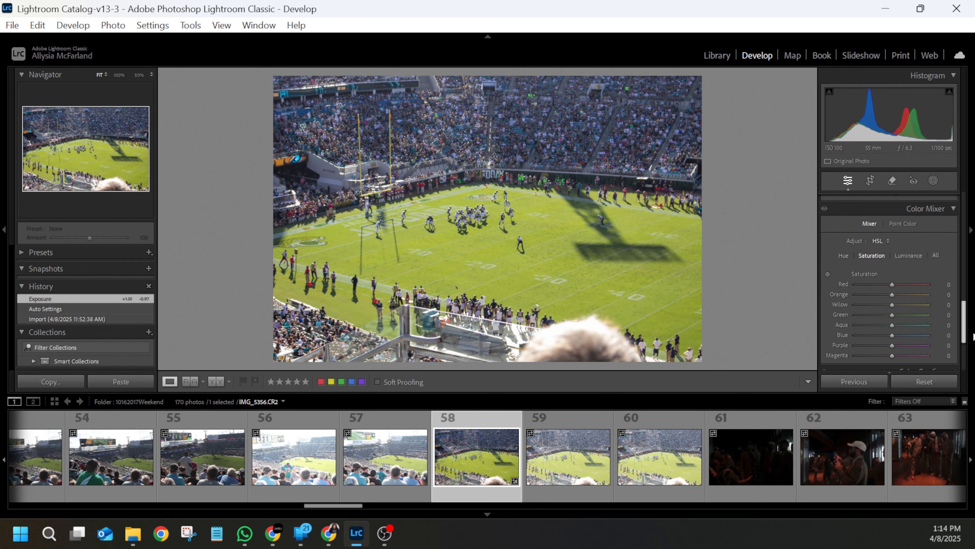
{"action": "left_click", "coordinate": [913, 458]}
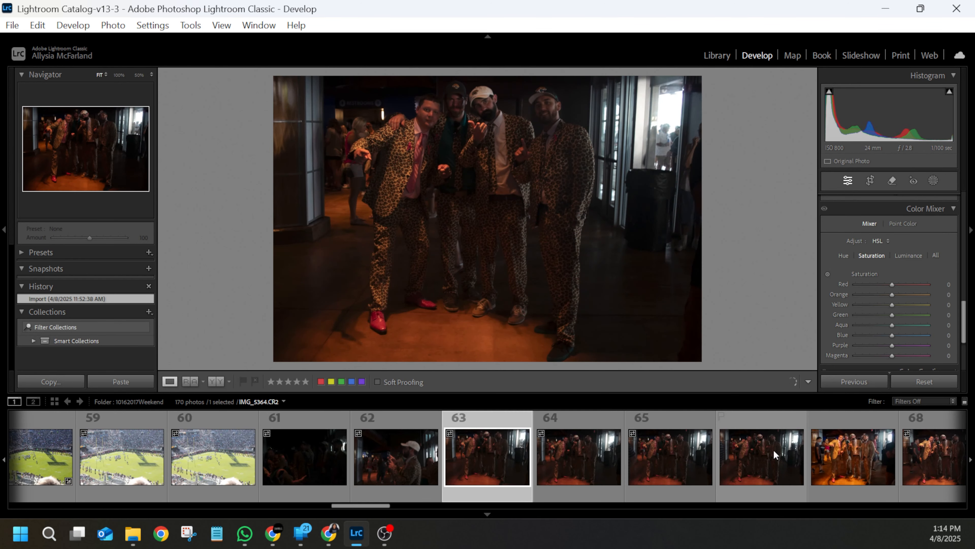
{"action": "left_click", "coordinate": [826, 455]}
{"action": "left_click", "coordinate": [485, 147]}
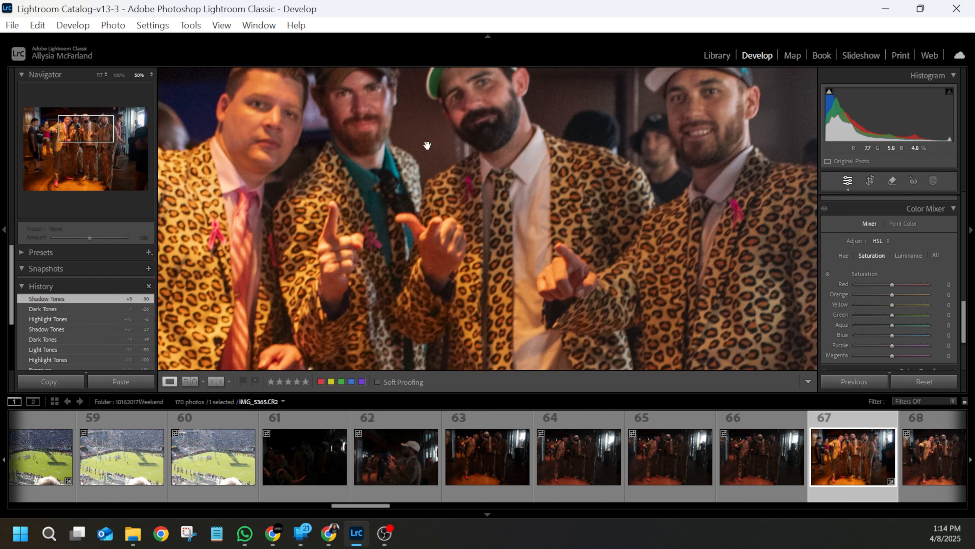
{"action": "left_click", "coordinate": [118, 75]}
{"action": "left_click_drag", "start_coordinate": [482, 162], "coordinate": [511, 349]}
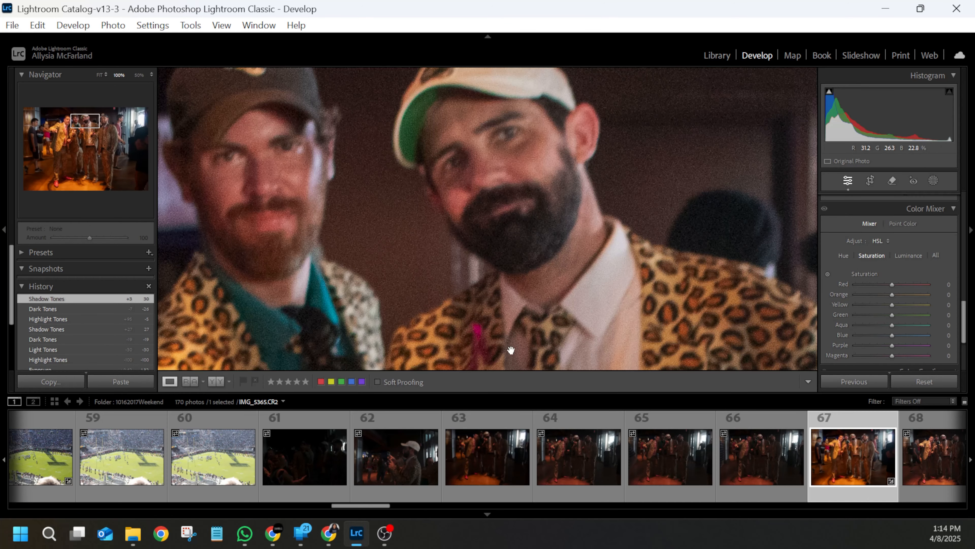
{"action": "left_click", "coordinate": [139, 75]}
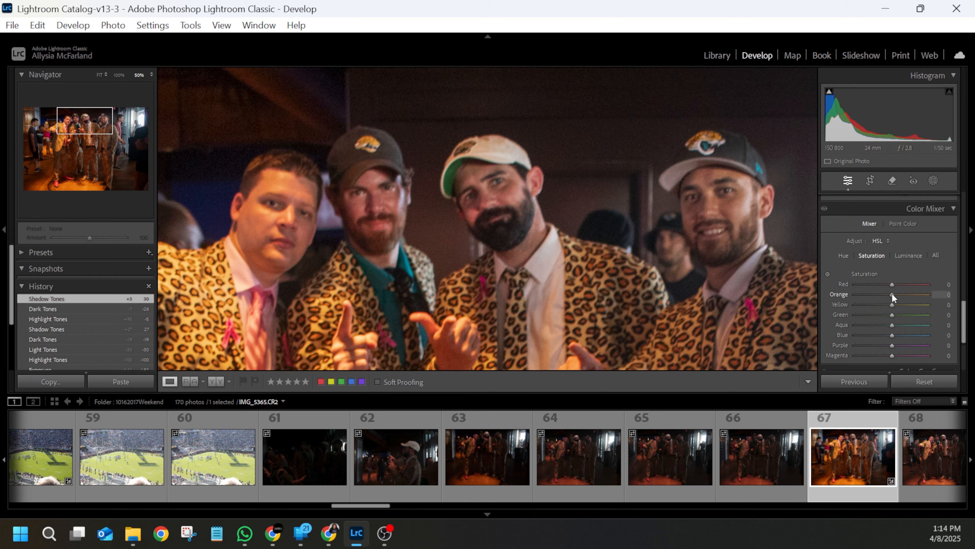
Try an Orange saturation of -22 on the group photo's skin tones, and reset it to 0
{"action": "mouse_move", "coordinate": [892, 294]}
{"action": "left_mouse_down"}
{"action": "mouse_move", "coordinate": [874, 295]}
{"action": "mouse_move", "coordinate": [882, 298]}
{"action": "left_mouse_up"}
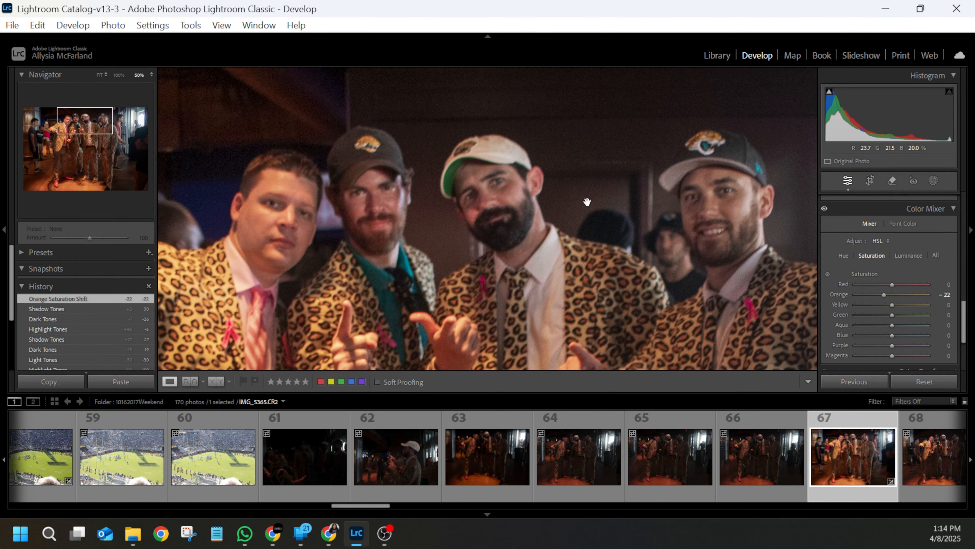
{"action": "left_click", "coordinate": [551, 208]}
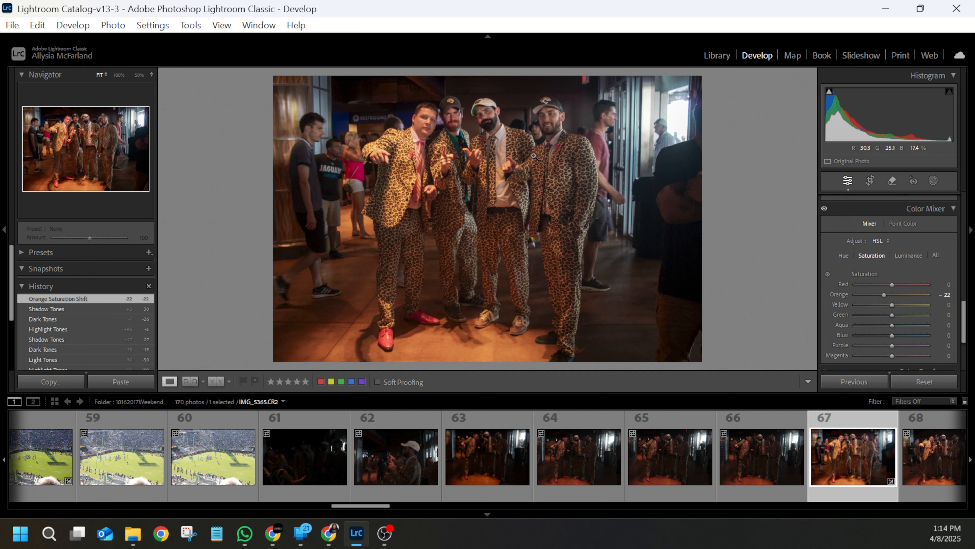
{"action": "double_click", "coordinate": [883, 294]}
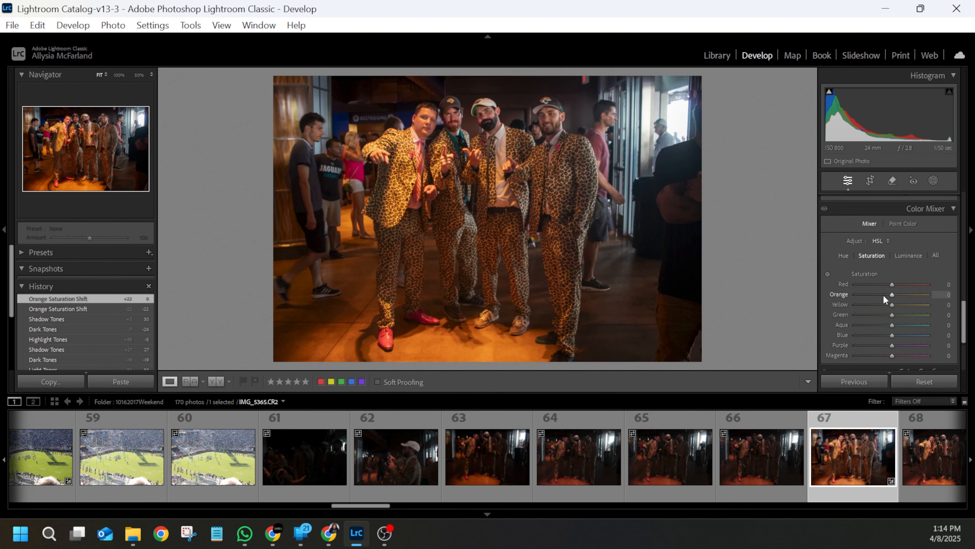
Set the group photo's Orange saturation to -15 and check the faces close up against the full photo
{"action": "left_click", "coordinate": [557, 146]}
{"action": "left_click_drag", "start_coordinate": [557, 146], "coordinate": [558, 222]}
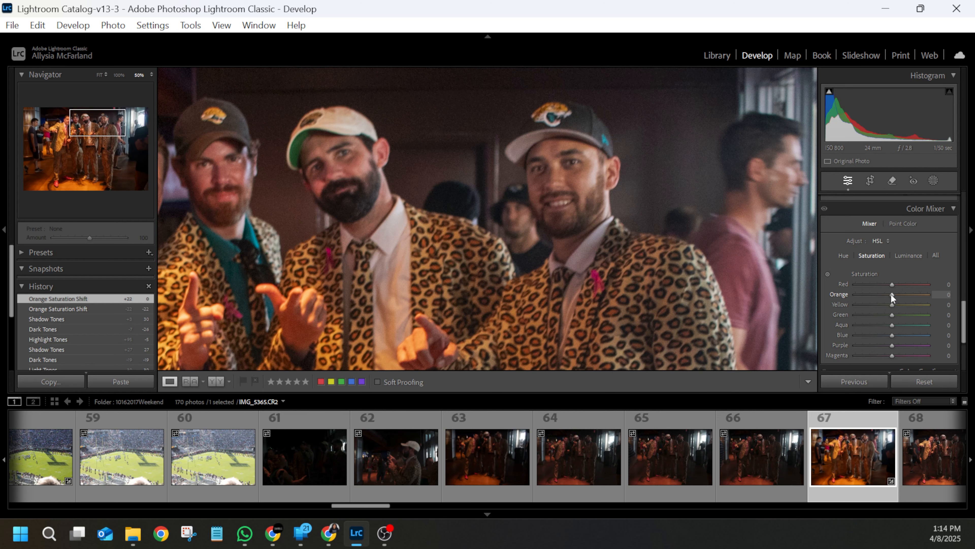
{"action": "left_click_drag", "start_coordinate": [891, 294], "coordinate": [884, 294]}
{"action": "left_click_drag", "start_coordinate": [885, 294], "coordinate": [886, 294]}
{"action": "left_click", "coordinate": [438, 192]}
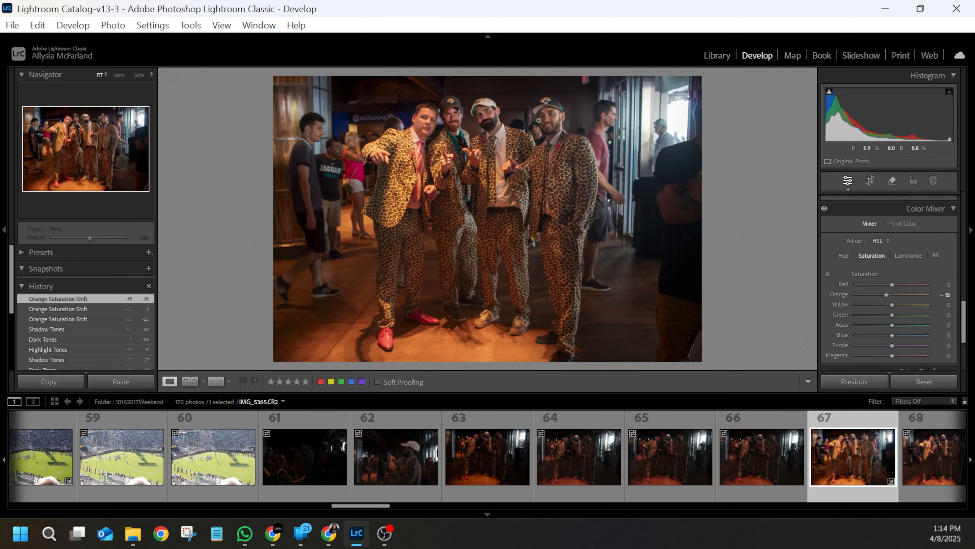
{"action": "left_click_drag", "start_coordinate": [540, 122], "coordinate": [567, 183]}
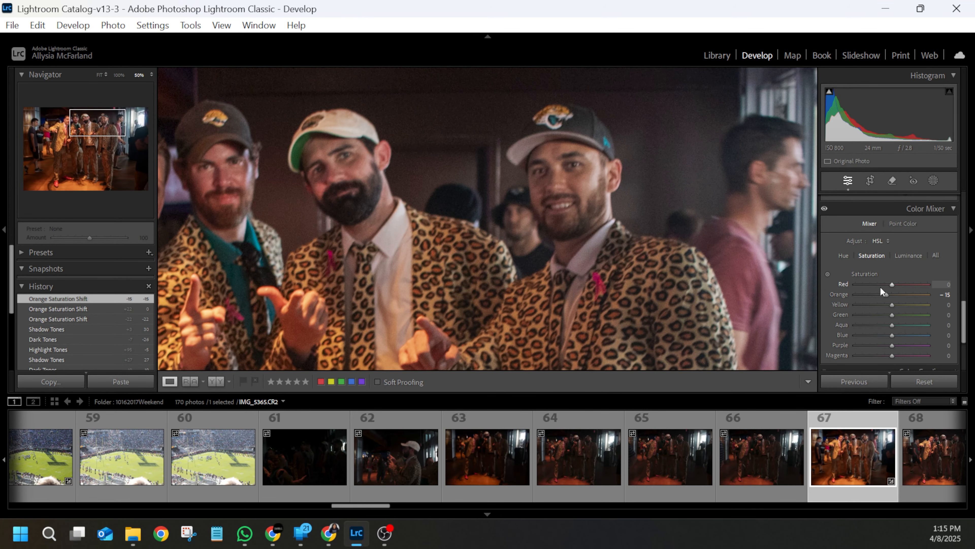
{"action": "left_click", "coordinate": [550, 178]}
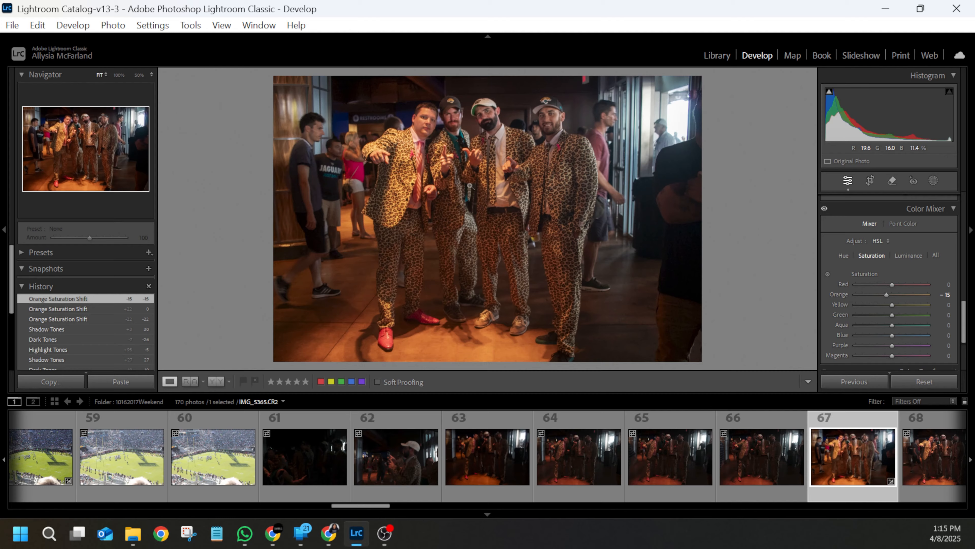
{"action": "left_click", "coordinate": [119, 74]}
{"action": "left_click_drag", "start_coordinate": [400, 153], "coordinate": [470, 244]}
{"action": "left_click", "coordinate": [472, 244]}
Select football field photo 58 (IMG_5356.CR2) again and inspect the grass at 100%
{"action": "scroll", "coordinate": [445, 455], "scroll_direction": "up", "scroll_amount": 3}
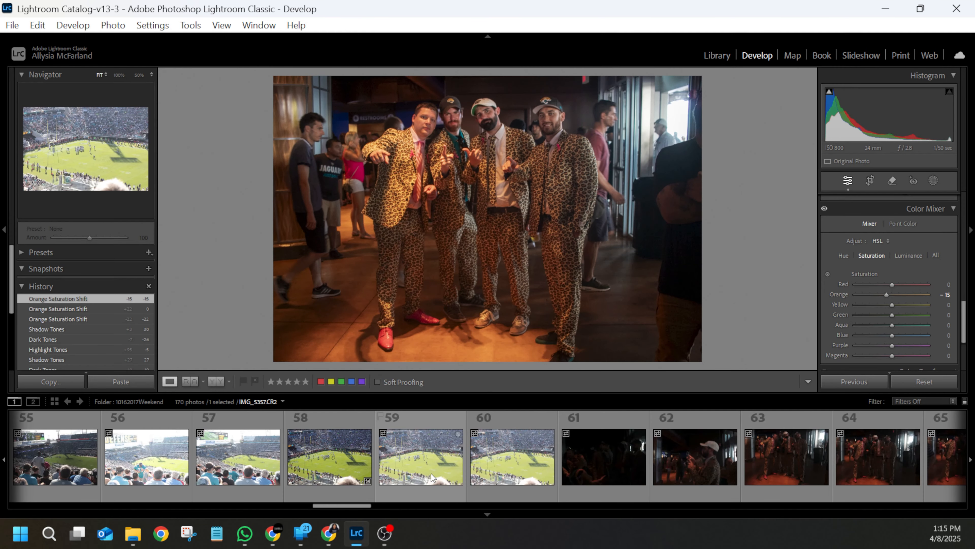
{"action": "left_click", "coordinate": [333, 471]}
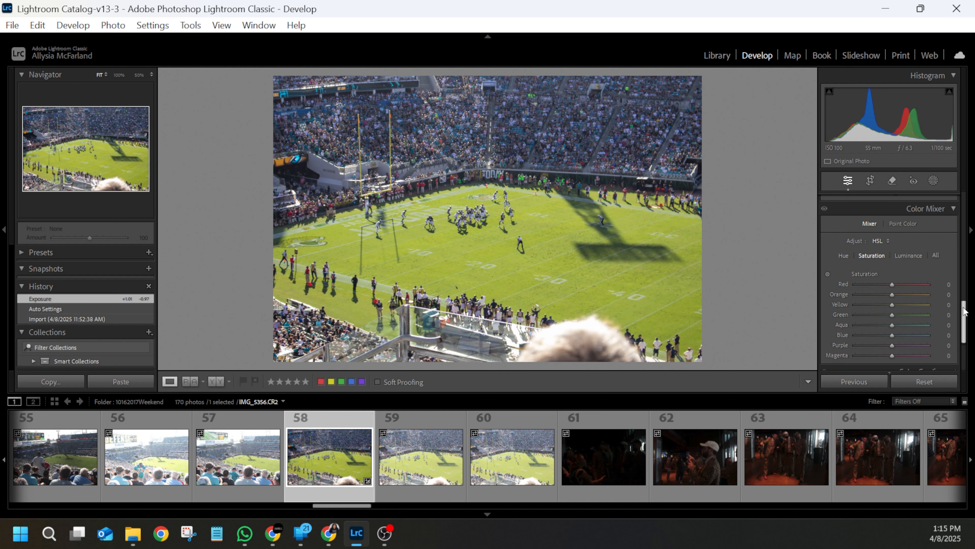
{"action": "left_click_drag", "start_coordinate": [965, 308], "coordinate": [965, 310]}
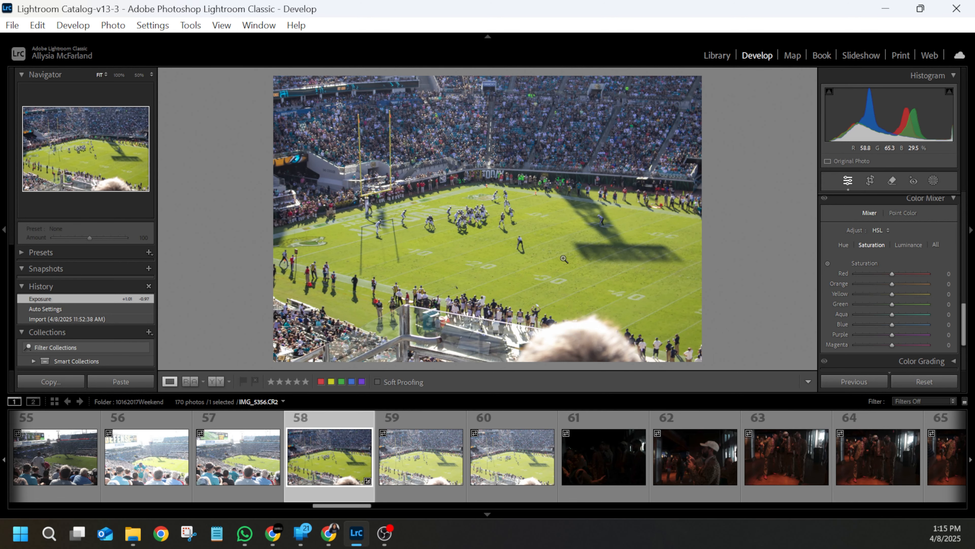
{"action": "left_click", "coordinate": [555, 255]}
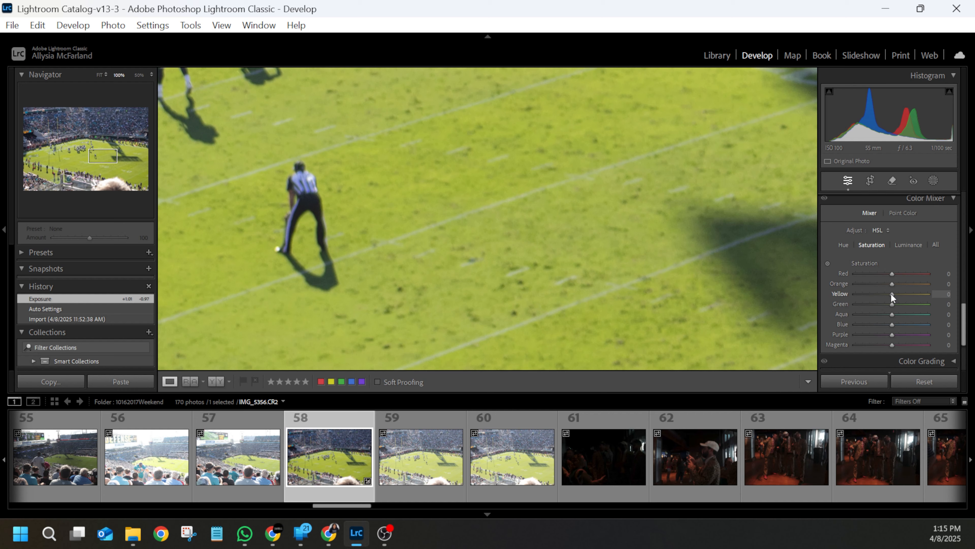
Try Yellow saturation values of -100, -17 and +37 on the football field, resetting it to 0
{"action": "left_click_drag", "start_coordinate": [891, 293], "coordinate": [852, 295]}
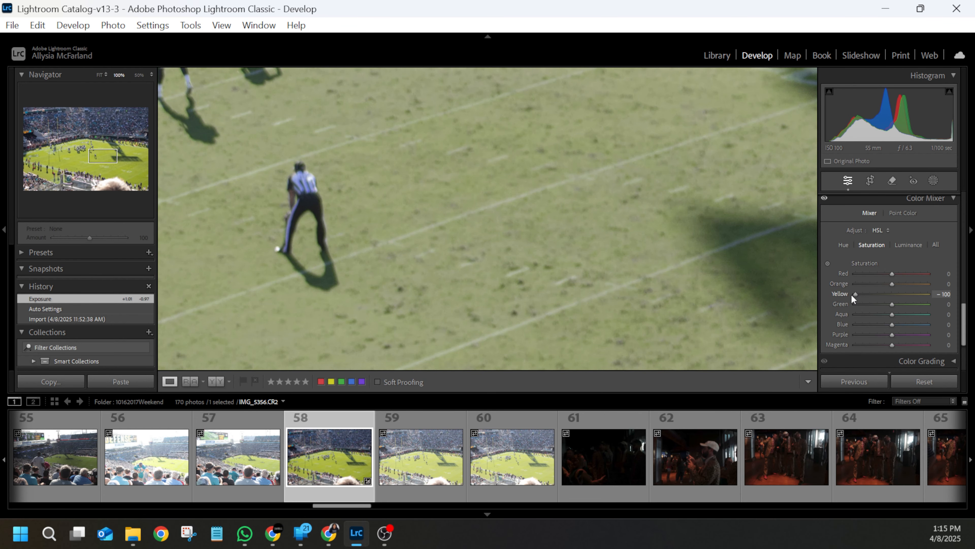
{"action": "left_click", "coordinate": [507, 235]}
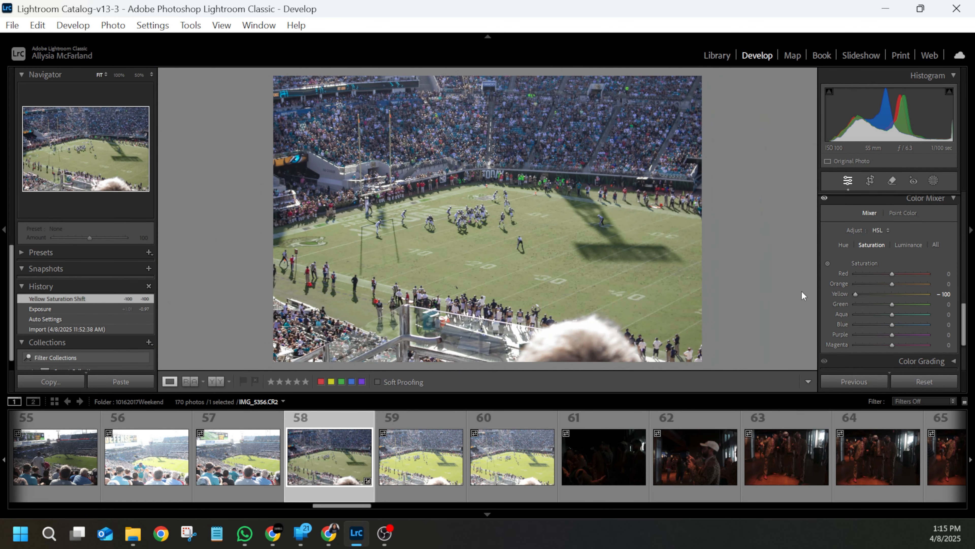
{"action": "left_click_drag", "start_coordinate": [853, 294], "coordinate": [881, 295]}
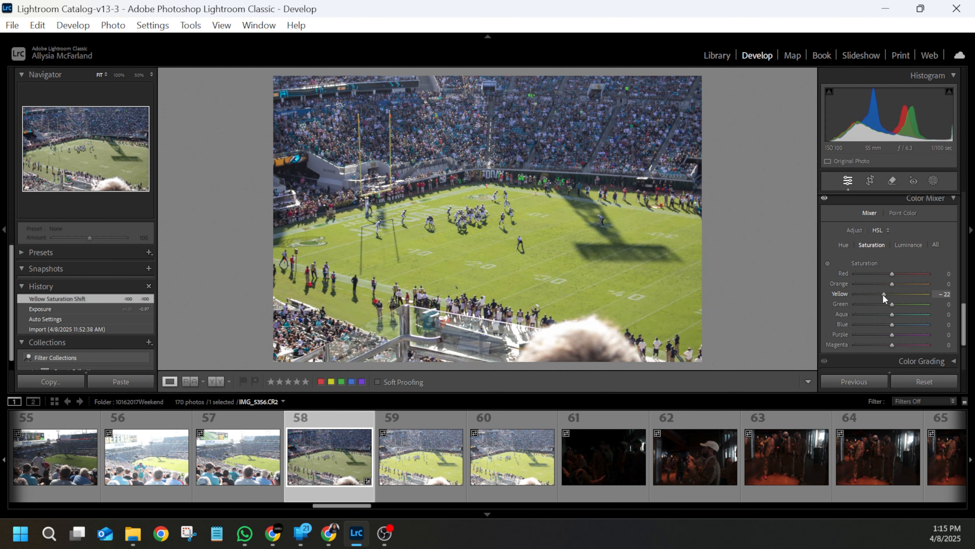
{"action": "left_click_drag", "start_coordinate": [884, 294], "coordinate": [885, 294]}
{"action": "left_click_drag", "start_coordinate": [588, 250], "coordinate": [511, 265]}
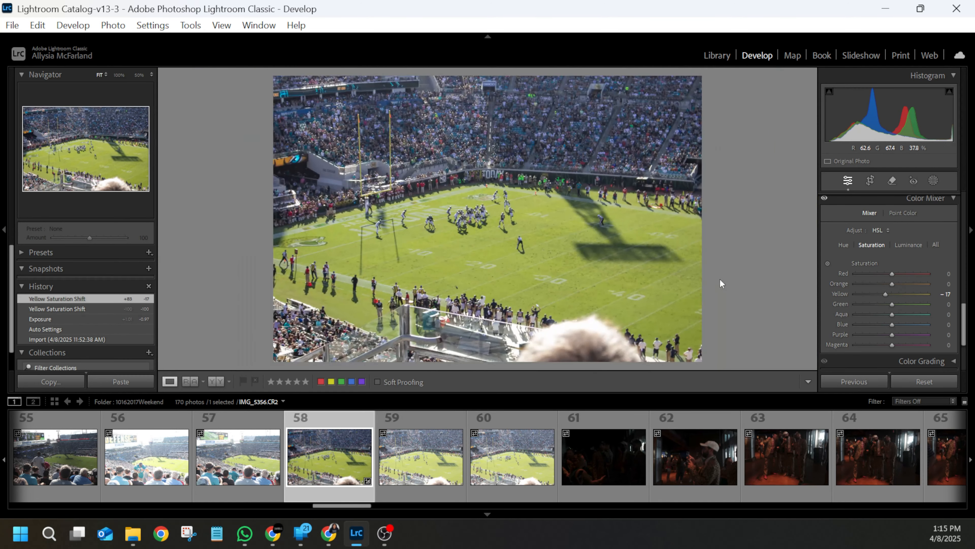
{"action": "double_click", "coordinate": [888, 292]}
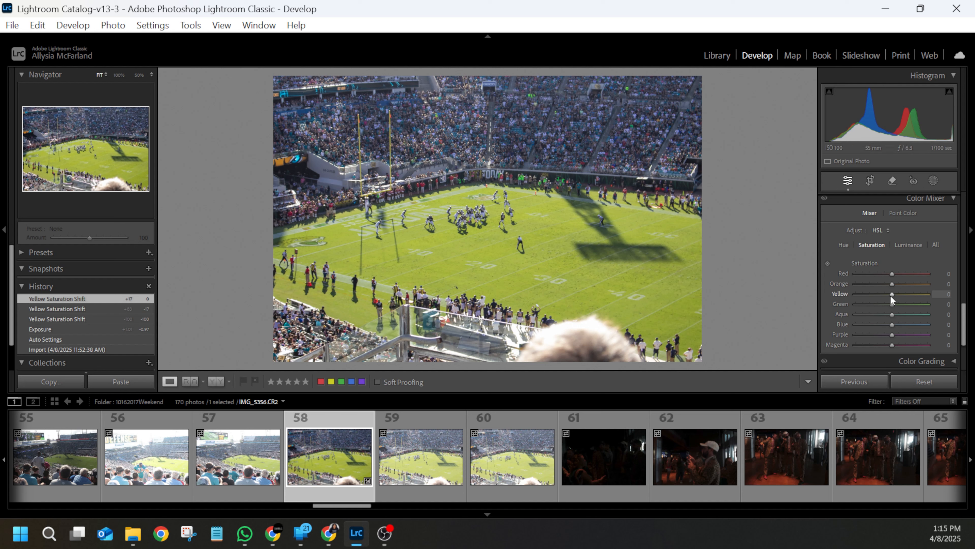
{"action": "mouse_move", "coordinate": [891, 296]}
{"action": "left_mouse_down"}
{"action": "mouse_move", "coordinate": [915, 295]}
{"action": "mouse_move", "coordinate": [886, 294]}
{"action": "mouse_move", "coordinate": [905, 299]}
{"action": "left_mouse_up"}
{"action": "double_click", "coordinate": [905, 295]}
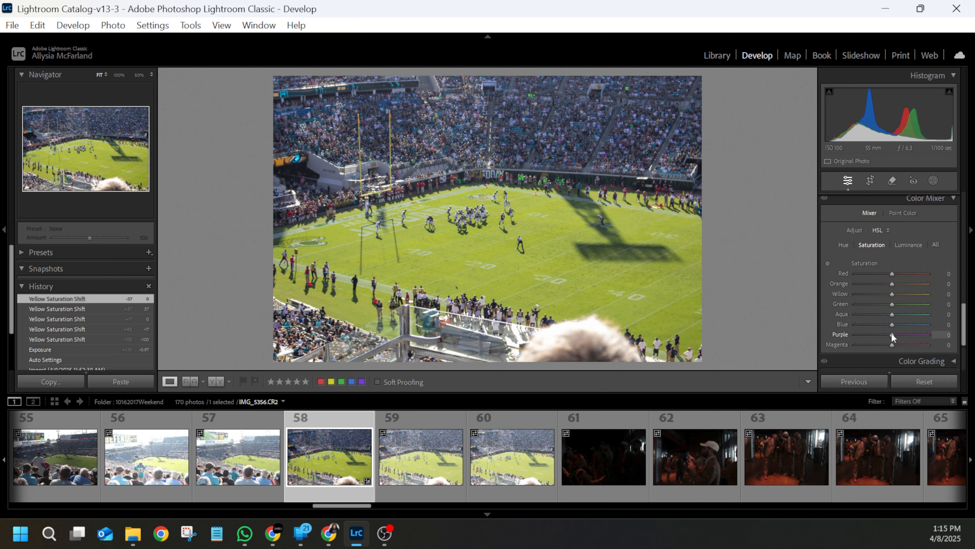
Try a Purple saturation of +34, inspect the crowd in the stands, and reset it to 0
{"action": "mouse_move", "coordinate": [891, 333]}
{"action": "left_mouse_down"}
{"action": "mouse_move", "coordinate": [843, 334]}
{"action": "mouse_move", "coordinate": [903, 342]}
{"action": "left_mouse_up"}
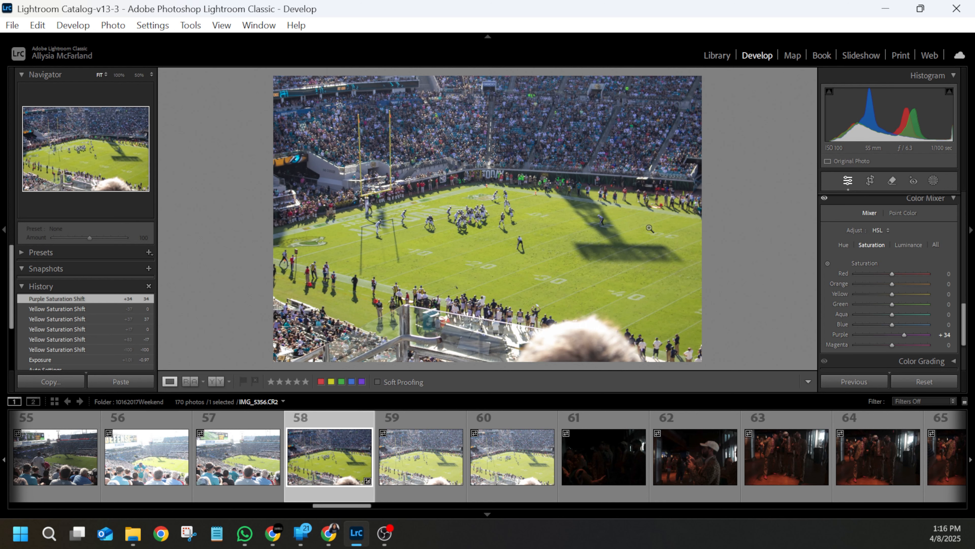
{"action": "left_click", "coordinate": [540, 116]}
{"action": "left_click_drag", "start_coordinate": [582, 256], "coordinate": [566, 208]}
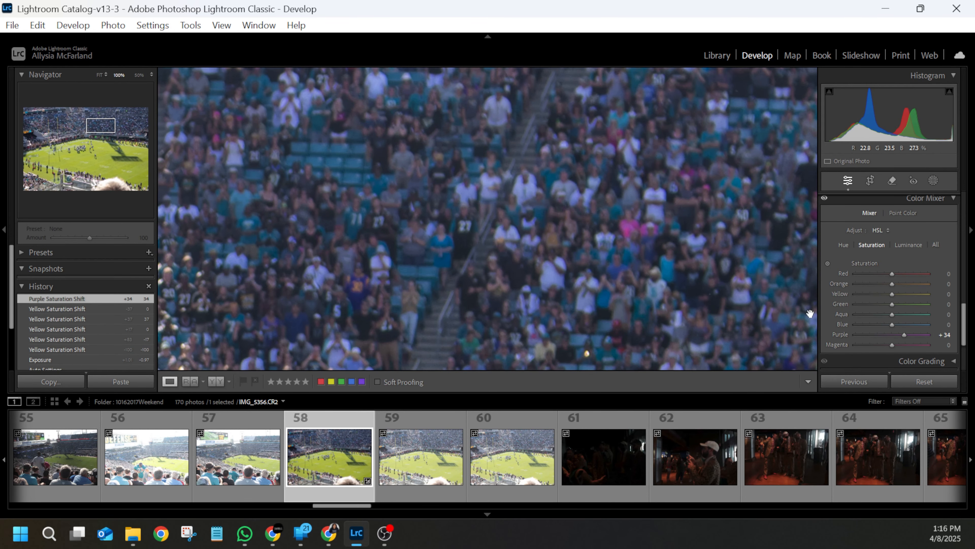
{"action": "double_click", "coordinate": [904, 335]}
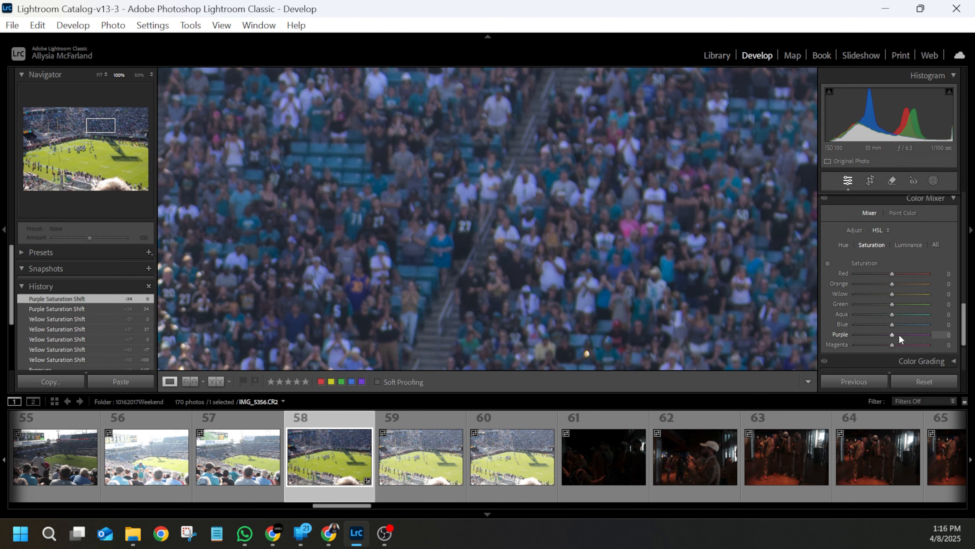
{"action": "left_click", "coordinate": [702, 285]}
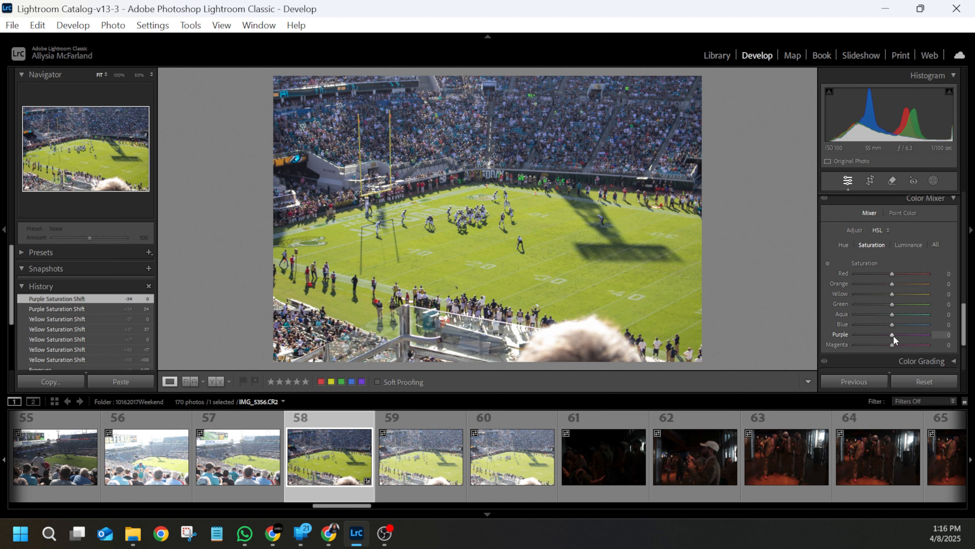
Try Purple saturation at -37 with Blue saturation at -36 and -45 on the crowd, resetting both colors to 0
{"action": "left_click_drag", "start_coordinate": [893, 336], "coordinate": [879, 335]}
{"action": "left_click_drag", "start_coordinate": [890, 325], "coordinate": [879, 328]}
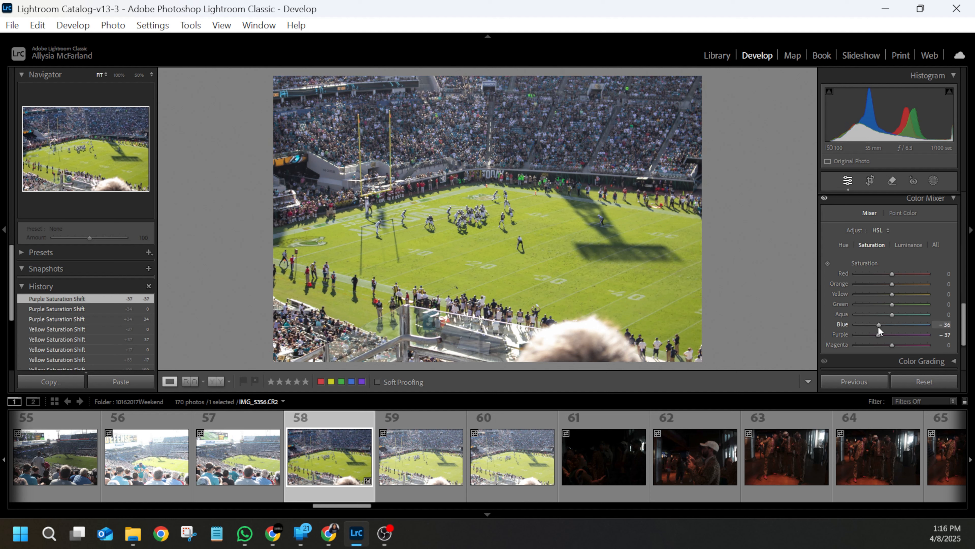
{"action": "left_click", "coordinate": [561, 135]}
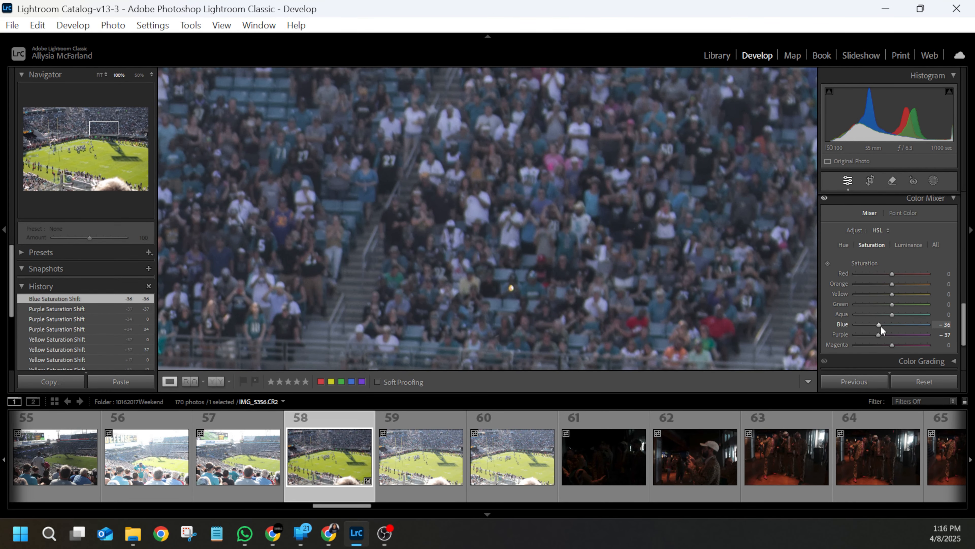
{"action": "double_click", "coordinate": [877, 325]}
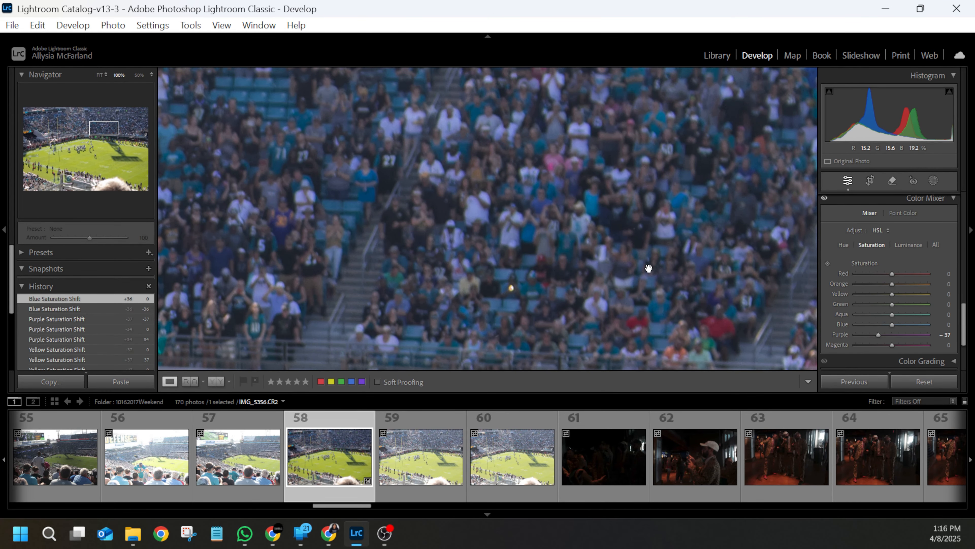
{"action": "left_click_drag", "start_coordinate": [890, 325], "coordinate": [873, 325]}
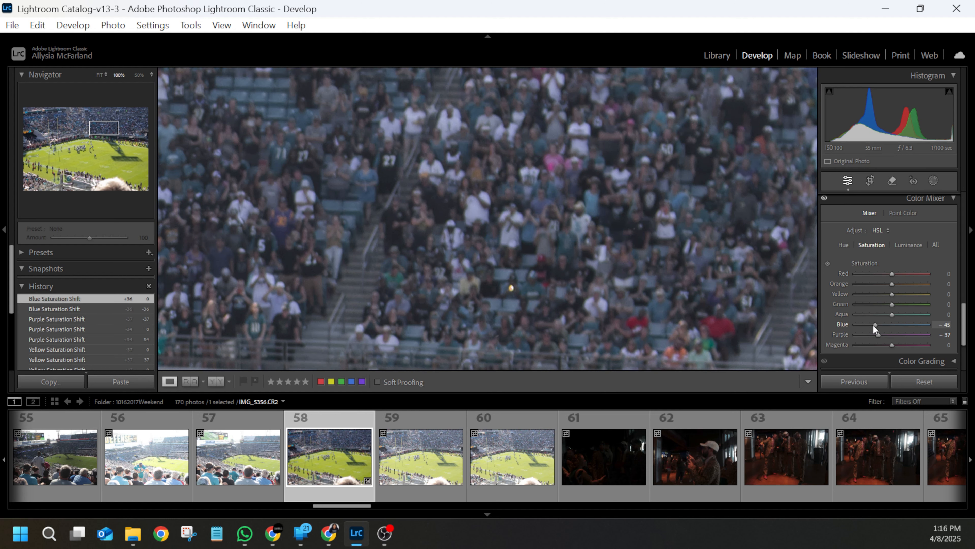
{"action": "double_click", "coordinate": [873, 324]}
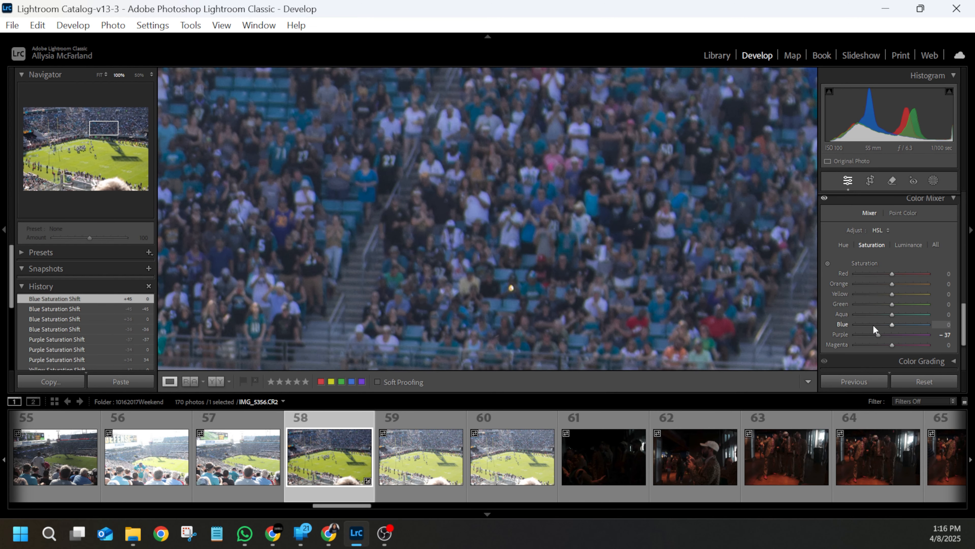
{"action": "double_click", "coordinate": [878, 334]}
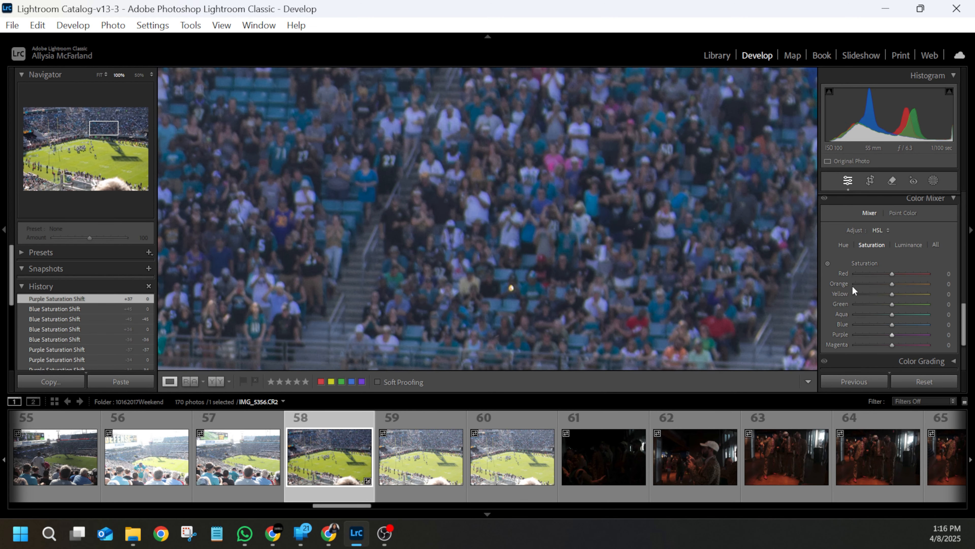
{"action": "left_click", "coordinate": [565, 255]}
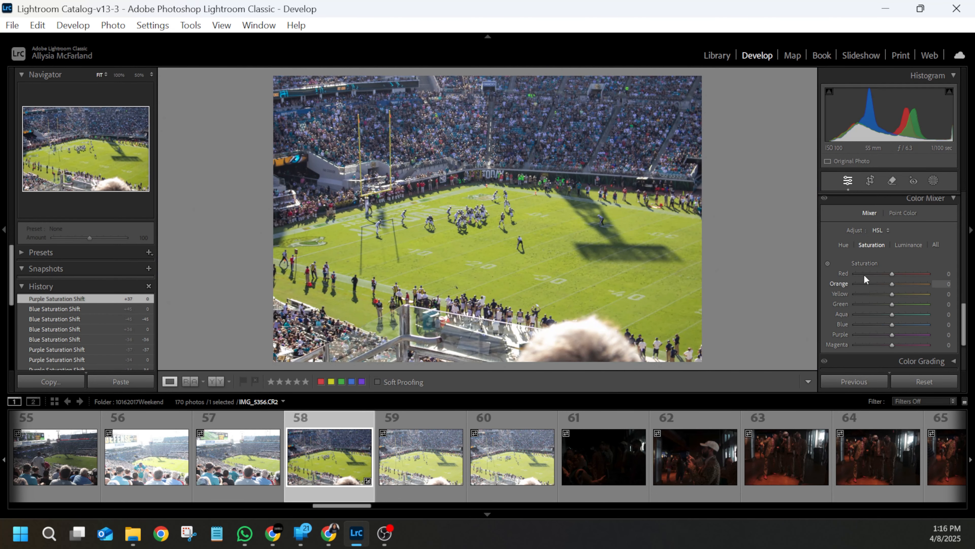
Switch the Color Mixer to Hue, try a Green hue of -31, and reset it to 0
{"action": "left_click", "coordinate": [842, 243]}
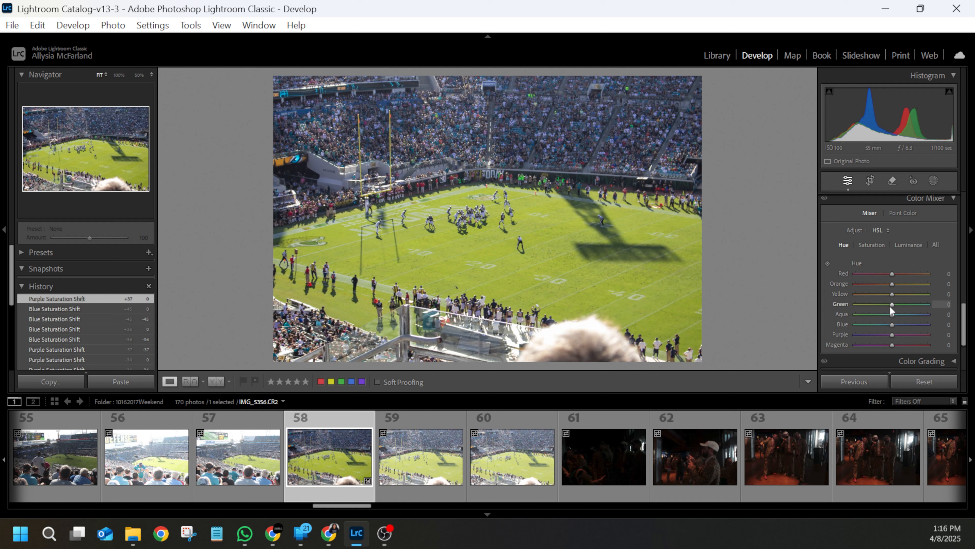
{"action": "mouse_move", "coordinate": [891, 305]}
{"action": "left_mouse_down"}
{"action": "mouse_move", "coordinate": [903, 304]}
{"action": "mouse_move", "coordinate": [880, 303]}
{"action": "left_mouse_up"}
{"action": "double_click", "coordinate": [879, 303]}
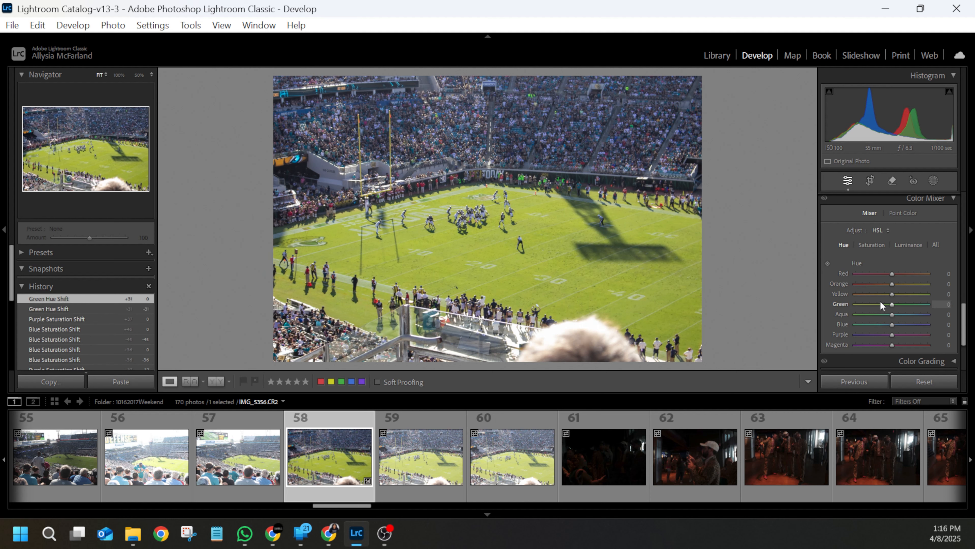
Set the Yellow saturation to -29 and the Yellow hue to +33 in the Color Mixer for the football field
{"action": "left_click", "coordinate": [873, 245]}
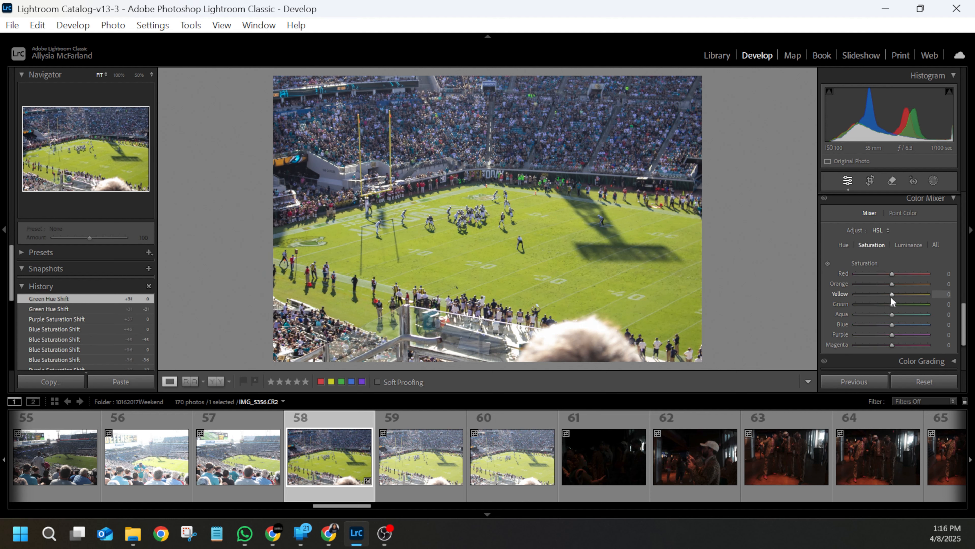
{"action": "left_click_drag", "start_coordinate": [892, 294], "coordinate": [882, 294]}
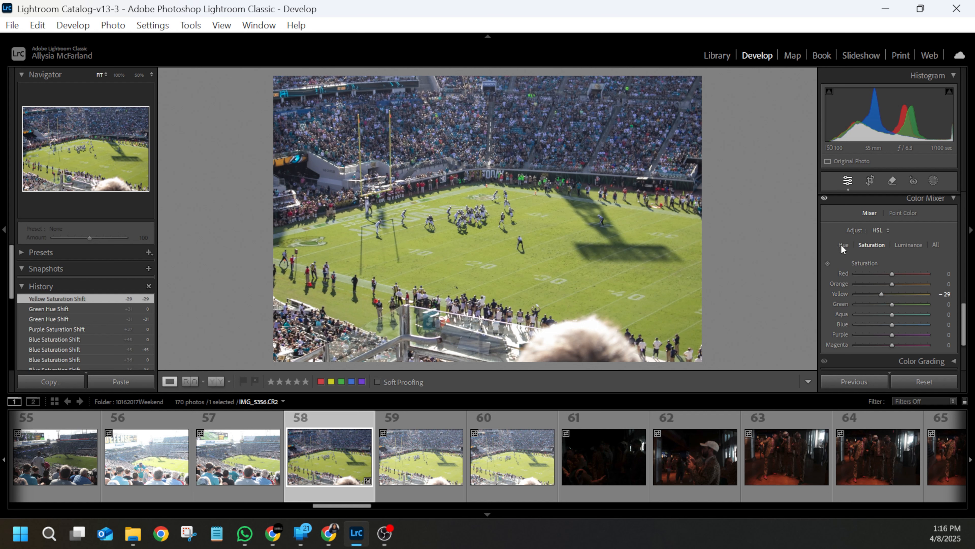
{"action": "left_click", "coordinate": [842, 246]}
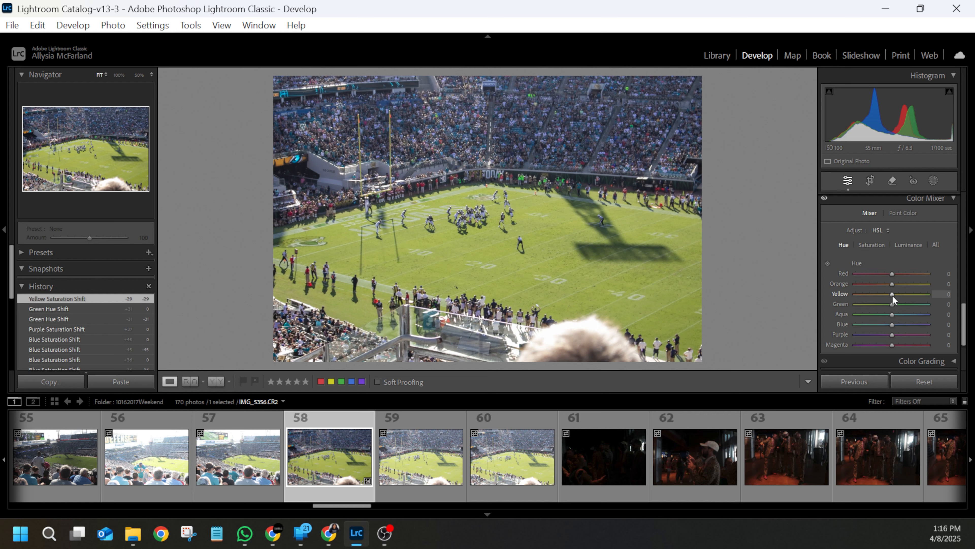
{"action": "left_click_drag", "start_coordinate": [893, 294], "coordinate": [905, 297]}
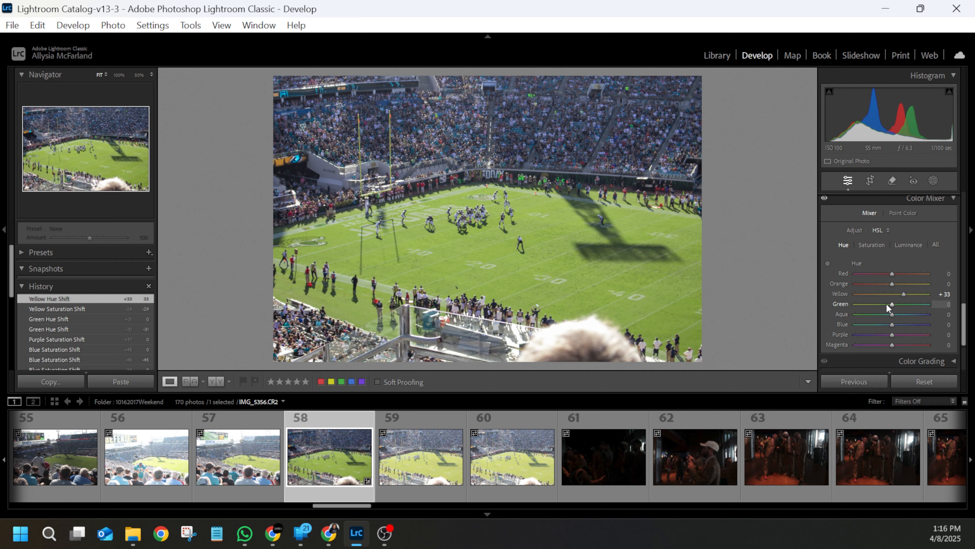
Try a Green hue shift and an Aqua hue of +59, inspecting the crowd in the stands, and reset both colors to 0
{"action": "mouse_move", "coordinate": [887, 304]}
{"action": "left_mouse_down"}
{"action": "mouse_move", "coordinate": [911, 309]}
{"action": "mouse_move", "coordinate": [893, 305]}
{"action": "left_mouse_up"}
{"action": "double_click", "coordinate": [893, 305]}
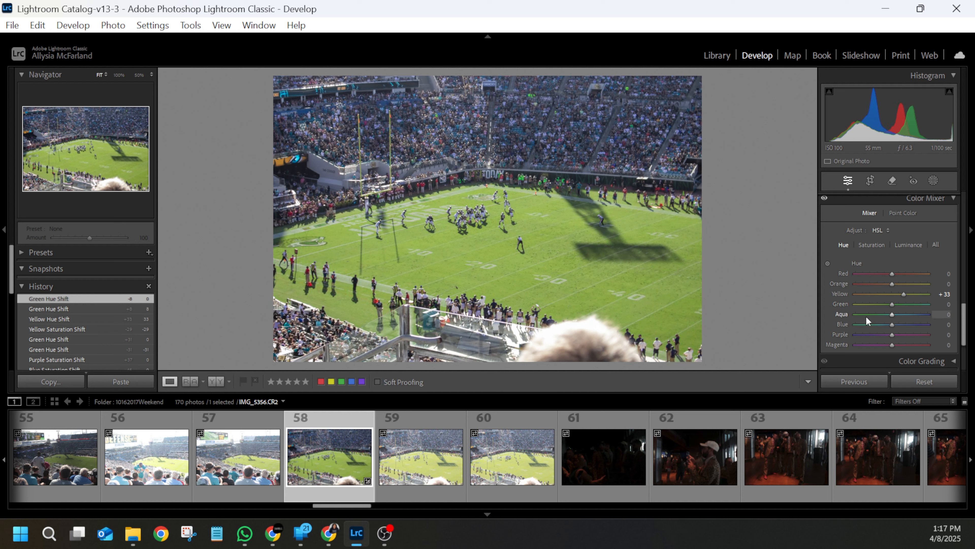
{"action": "left_click_drag", "start_coordinate": [892, 314], "coordinate": [913, 317]}
{"action": "left_click", "coordinate": [556, 137]}
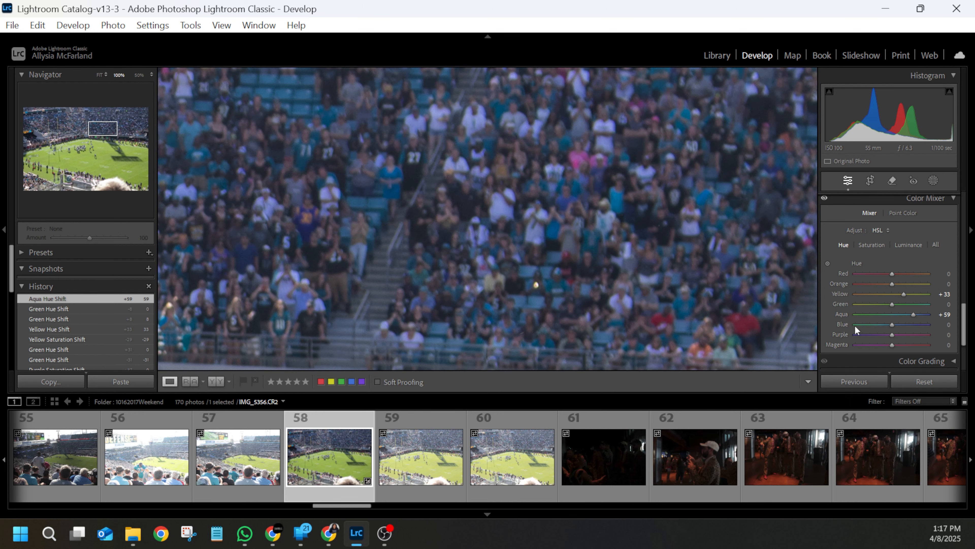
{"action": "double_click", "coordinate": [912, 314]}
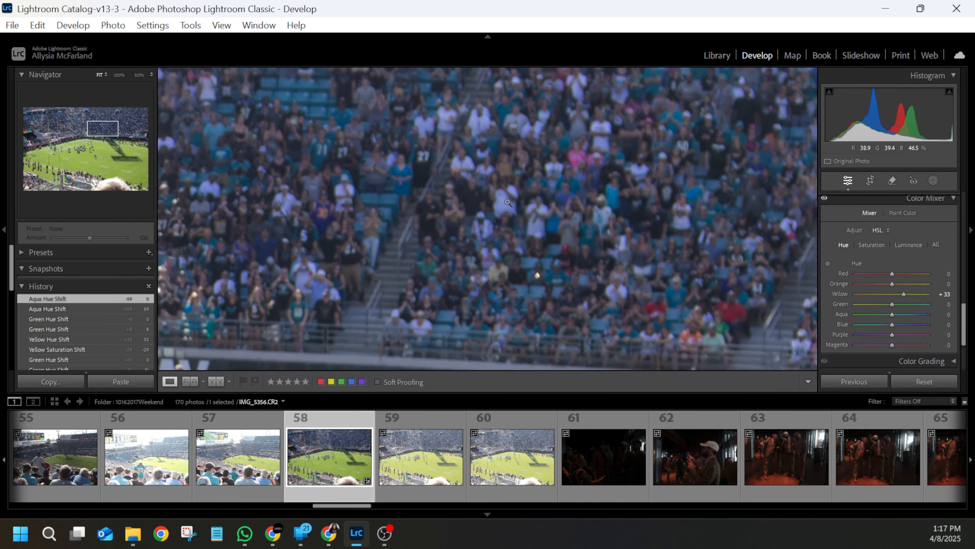
{"action": "key", "text": "z"}
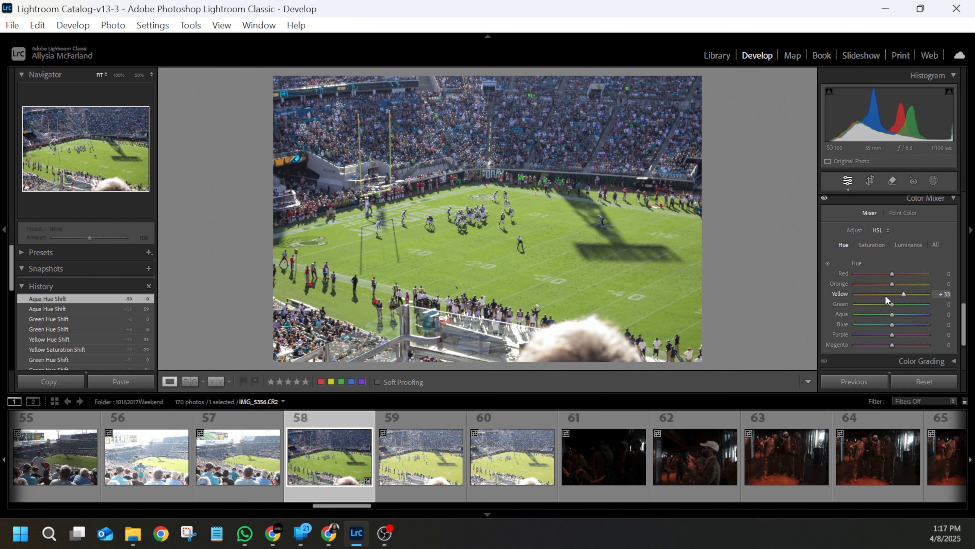
Switch the Color Mixer to Luminance, try a Green shift and a Yellow luminance of +9, and reset both to 0
{"action": "left_click", "coordinate": [908, 245]}
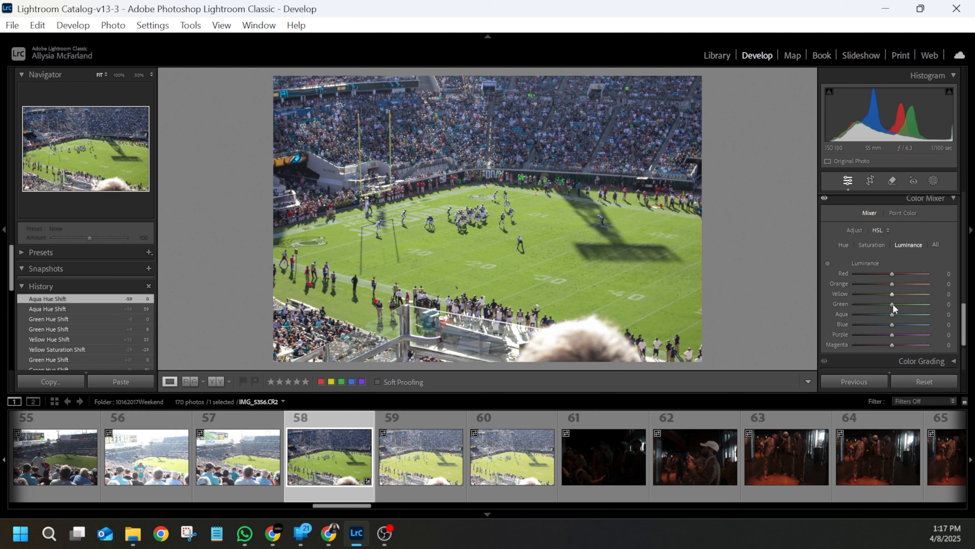
{"action": "mouse_move", "coordinate": [892, 304]}
{"action": "left_mouse_down"}
{"action": "mouse_move", "coordinate": [911, 311]}
{"action": "mouse_move", "coordinate": [895, 303]}
{"action": "left_mouse_up"}
{"action": "double_click", "coordinate": [895, 304]}
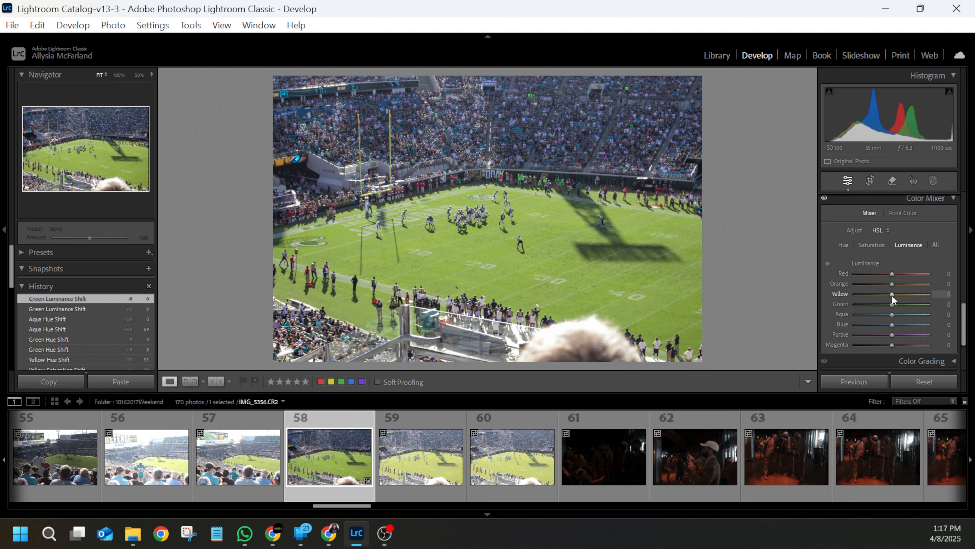
{"action": "mouse_move", "coordinate": [890, 296]}
{"action": "left_mouse_down"}
{"action": "mouse_move", "coordinate": [877, 297]}
{"action": "mouse_move", "coordinate": [914, 301]}
{"action": "mouse_move", "coordinate": [892, 294]}
{"action": "left_mouse_up"}
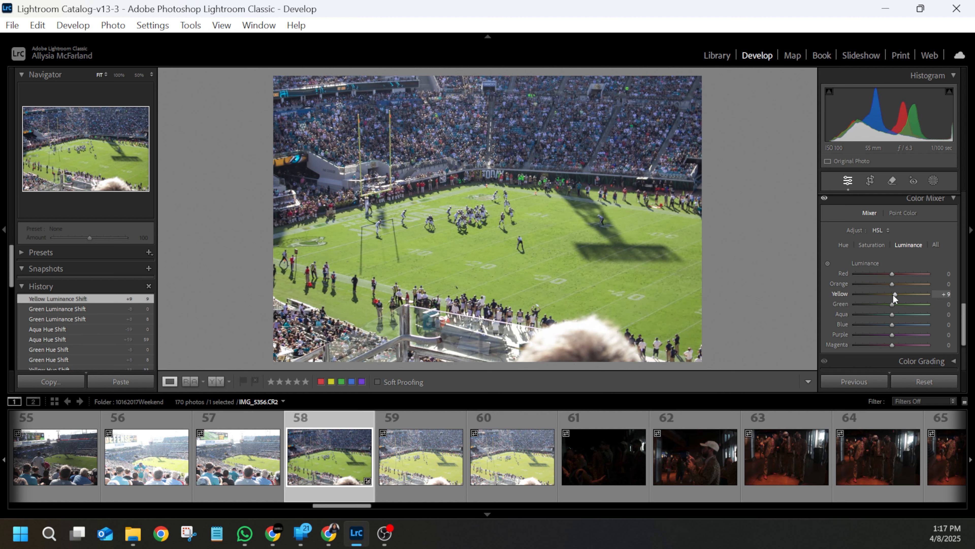
{"action": "double_click", "coordinate": [893, 294]}
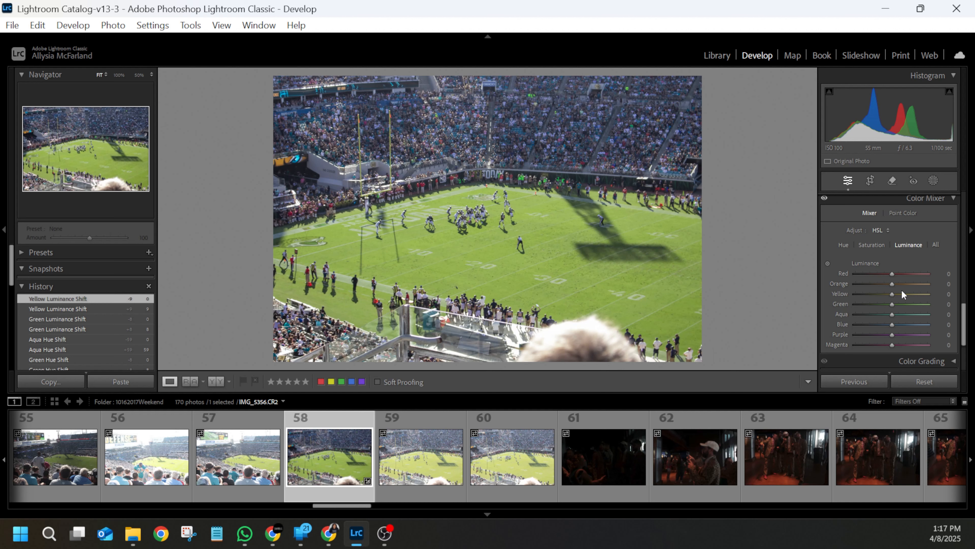
{"action": "left_click", "coordinate": [481, 219]}
{"action": "left_click", "coordinate": [516, 264]}
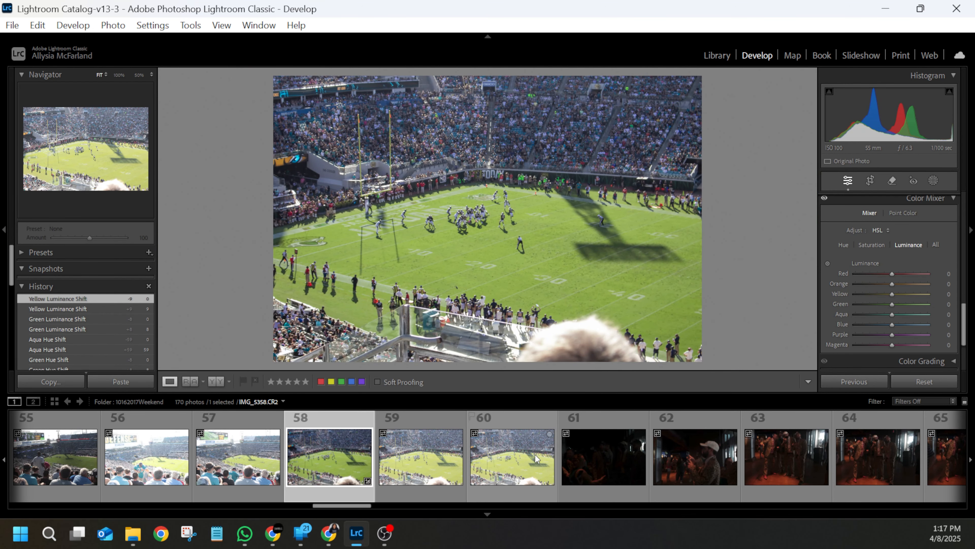
{"action": "left_click_drag", "start_coordinate": [476, 205], "coordinate": [452, 281]}
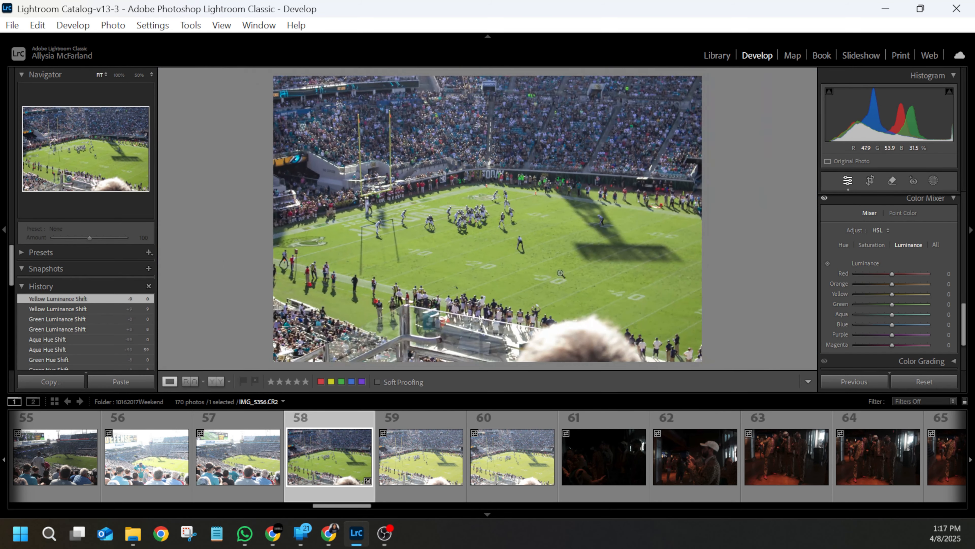